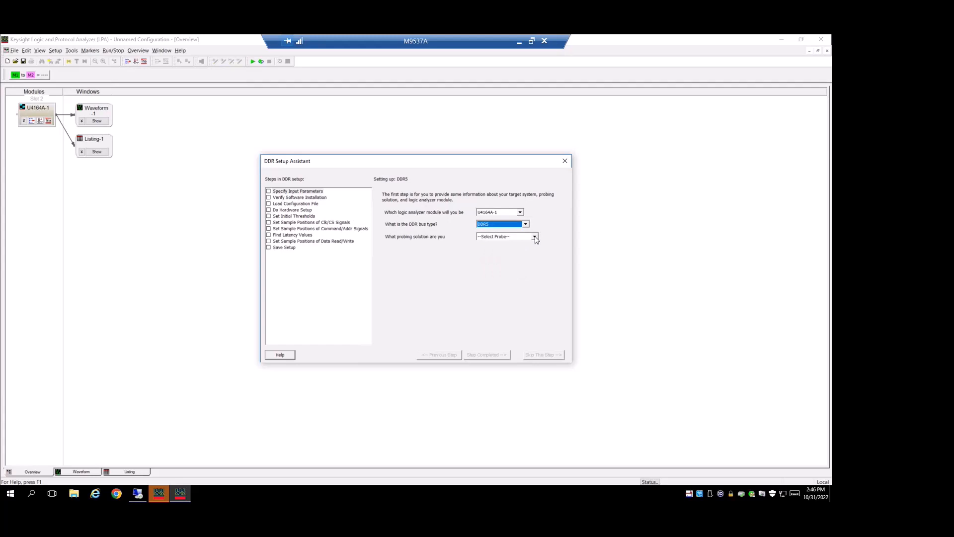
Step: Specify the UDIMM Interposer probing solution, interposer model FS2601 and channel Chan A for the DDR5 setup
{"action": "left_click", "coordinate": [497, 248]}
{"action": "left_click", "coordinate": [499, 249]}
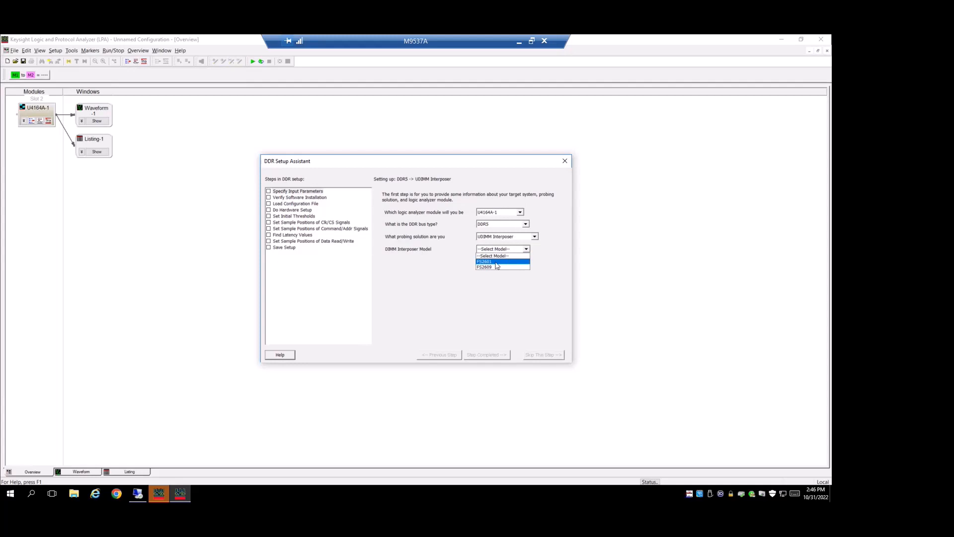
{"action": "left_click", "coordinate": [496, 262]}
{"action": "left_click", "coordinate": [502, 288]}
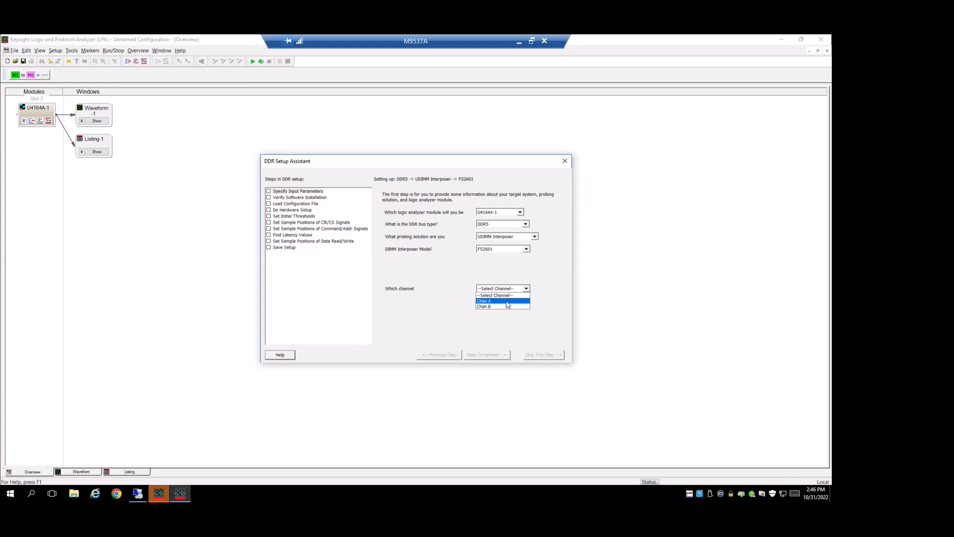
{"action": "left_click", "coordinate": [507, 301]}
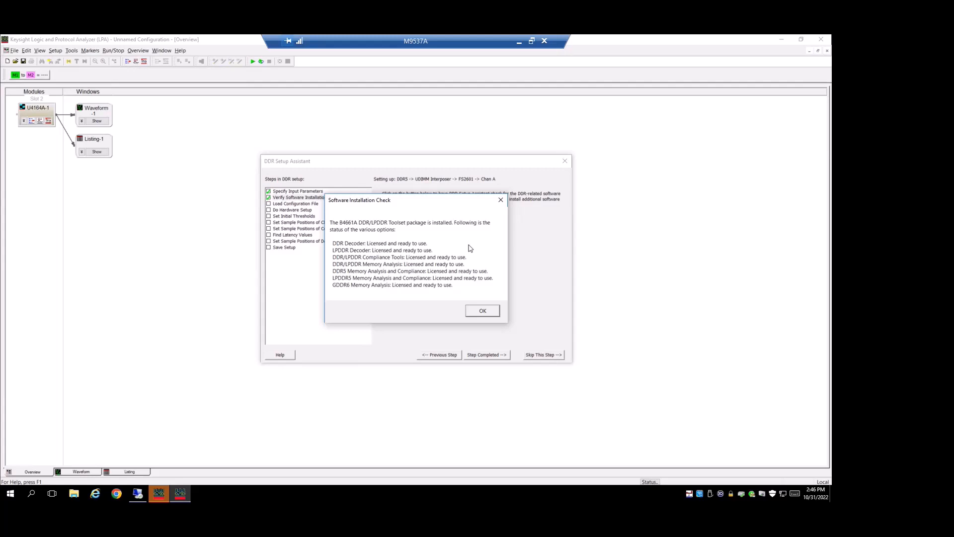
Step: Acknowledge the software installation check and load the vendor's standard configuration file, completing both setup stages
{"action": "left_click", "coordinate": [475, 310]}
{"action": "left_click", "coordinate": [495, 356]}
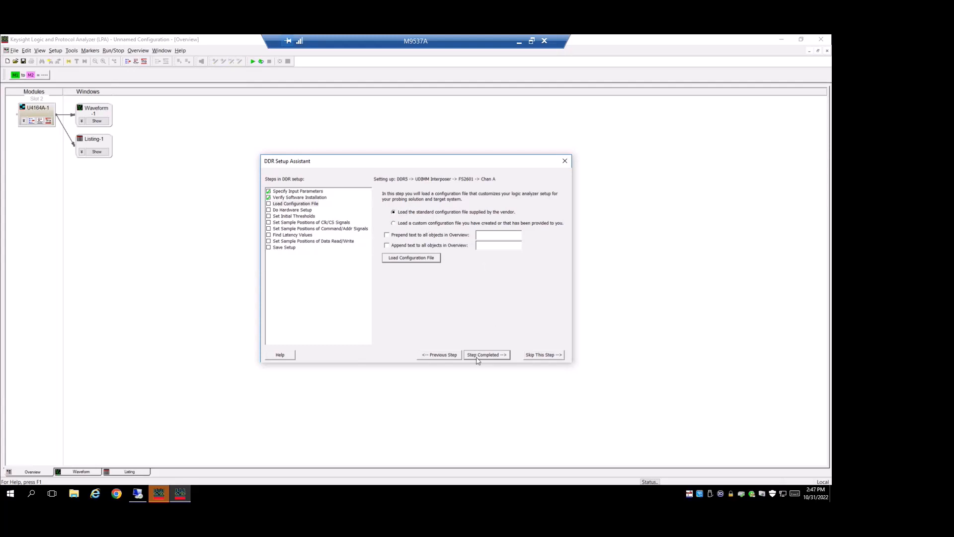
{"action": "left_click", "coordinate": [421, 258]}
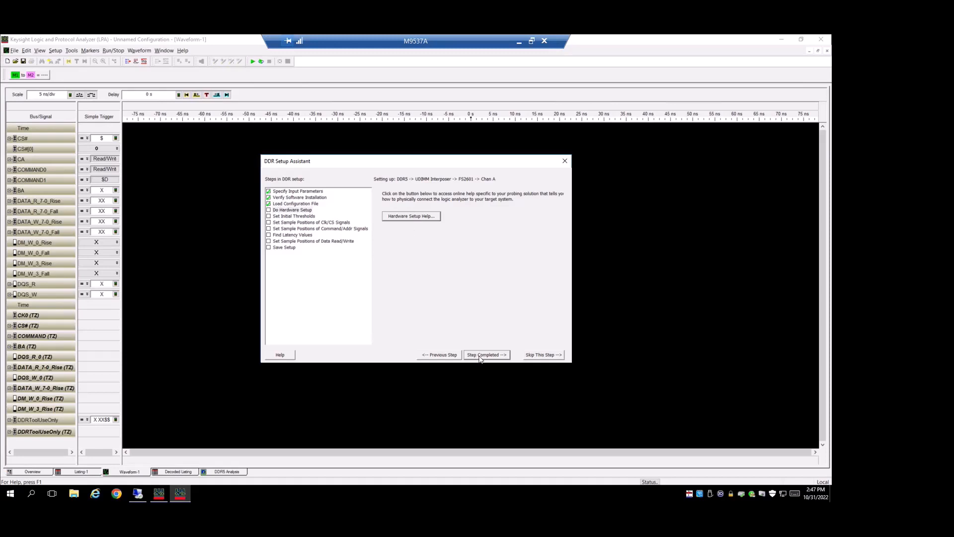
{"action": "left_click", "coordinate": [481, 355]}
Step: Open the hardware setup help and examine the instructions for connecting the probing solution to the logic analyzer
{"action": "left_click", "coordinate": [409, 217]}
{"action": "left_click_drag", "start_coordinate": [275, 242], "coordinate": [407, 339]}
{"action": "left_click_drag", "start_coordinate": [408, 104], "coordinate": [407, 122]}
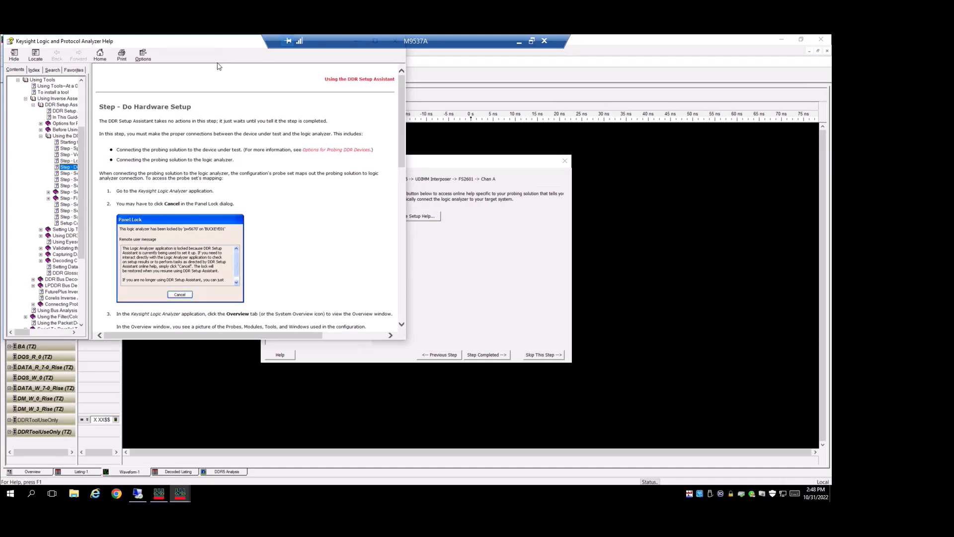
{"action": "left_click", "coordinate": [448, 306]}
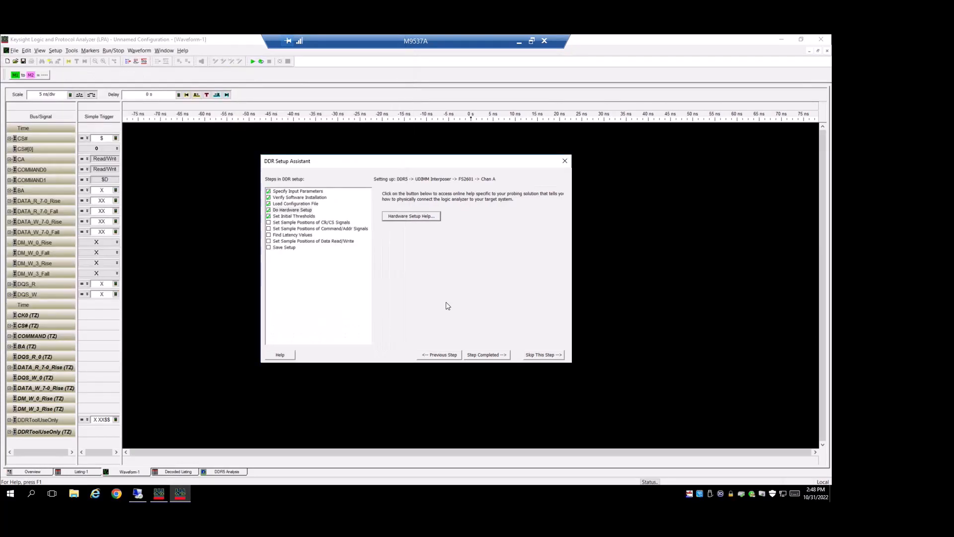
Step: Unlock the analyzer and review which pods the DDR5 Probe Connections use, widening the column of reference designators
{"action": "left_click", "coordinate": [226, 264]}
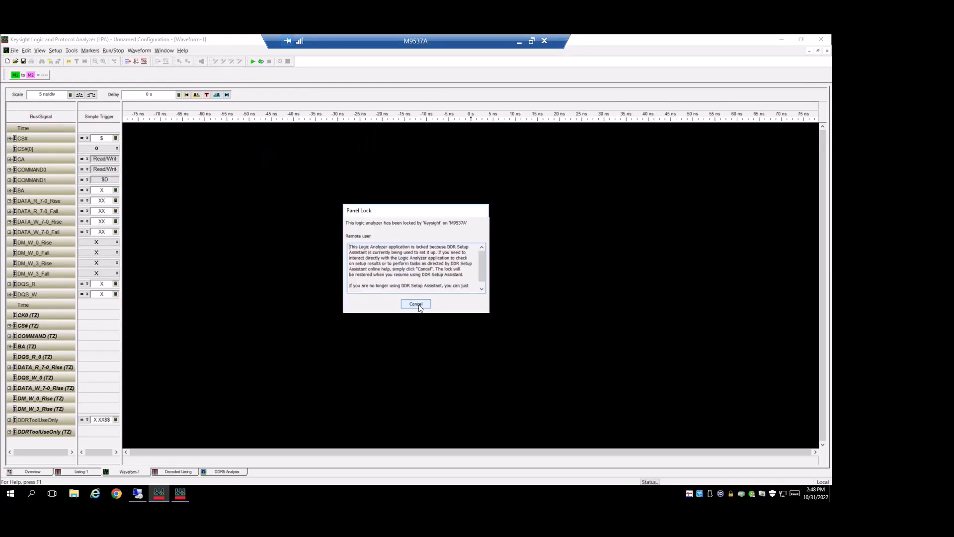
{"action": "left_click", "coordinate": [417, 305]}
{"action": "left_click", "coordinate": [38, 473]}
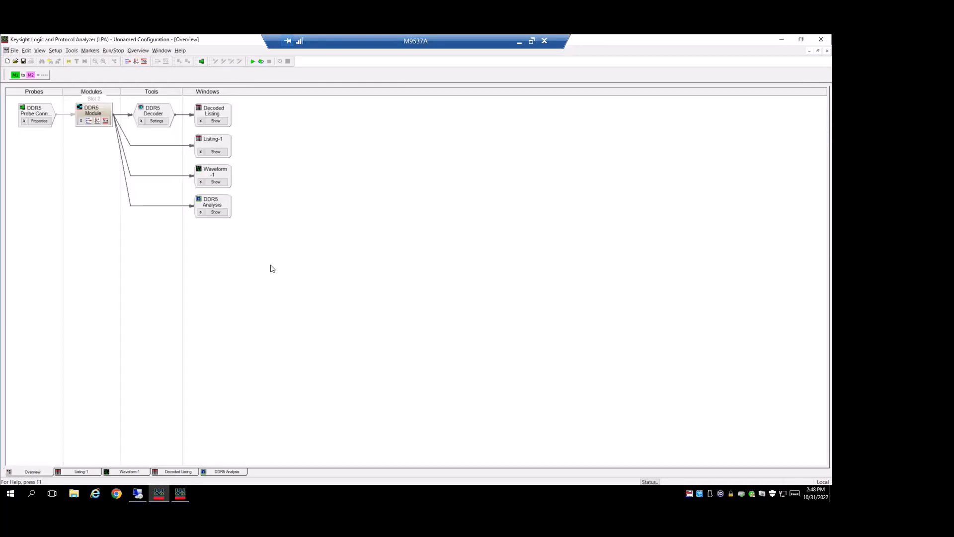
{"action": "left_click", "coordinate": [40, 121]}
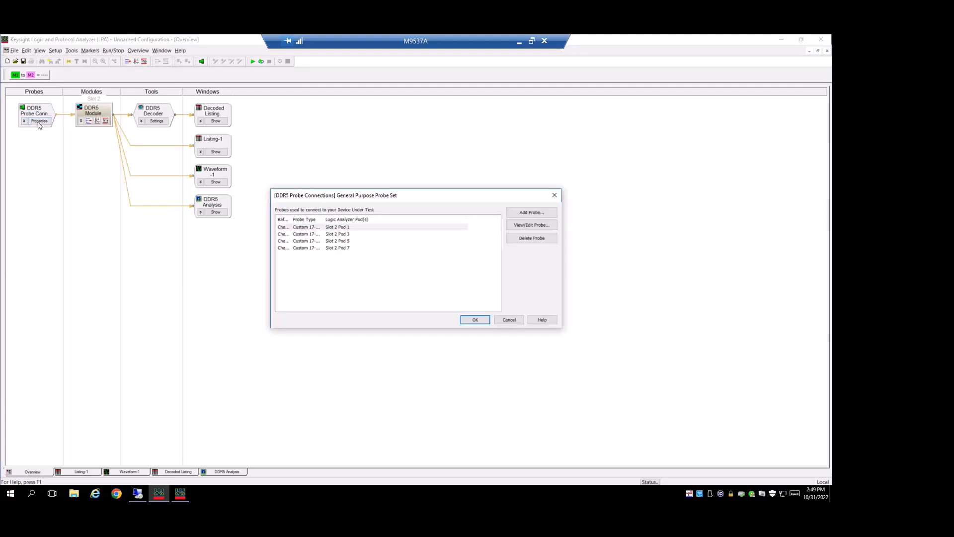
{"action": "left_click_drag", "start_coordinate": [292, 219], "coordinate": [316, 219]}
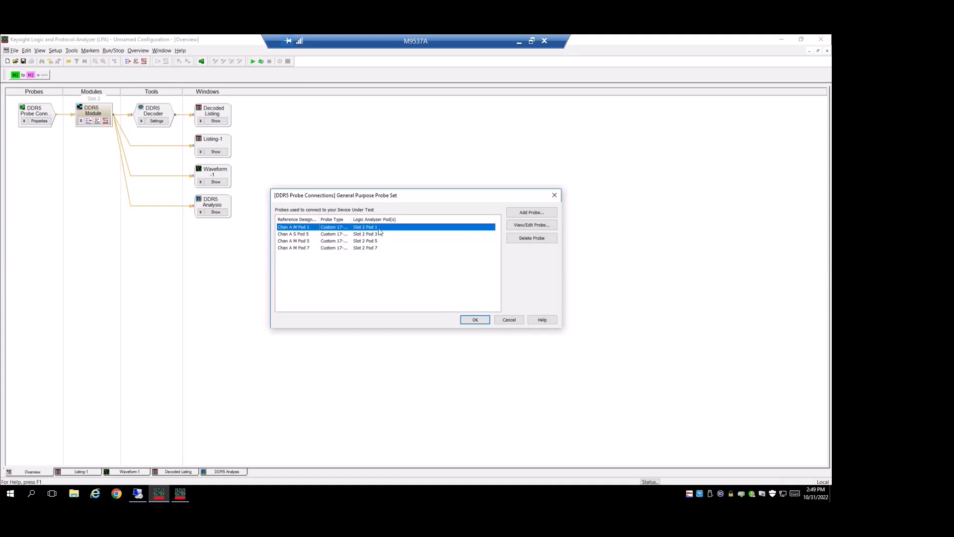
{"action": "left_click", "coordinate": [470, 322]}
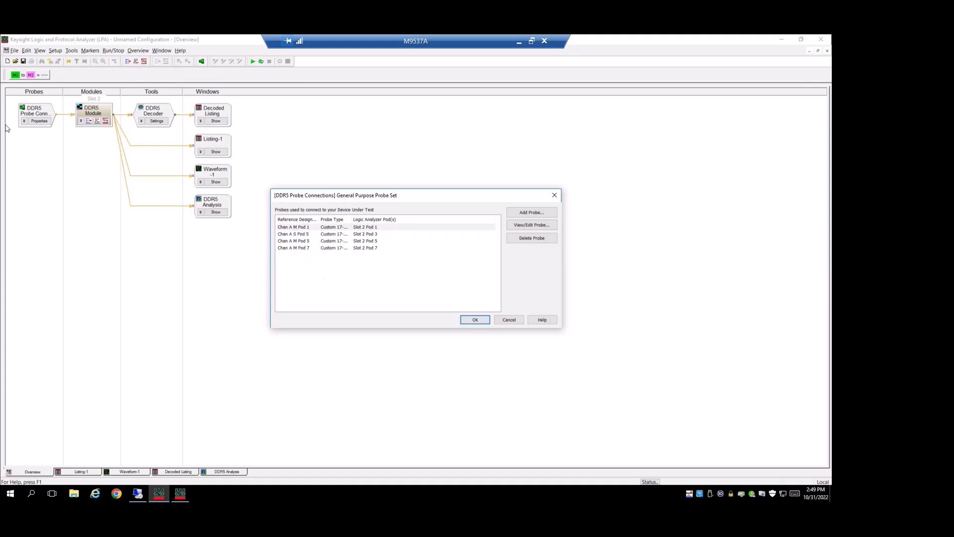
{"action": "left_click", "coordinate": [475, 320]}
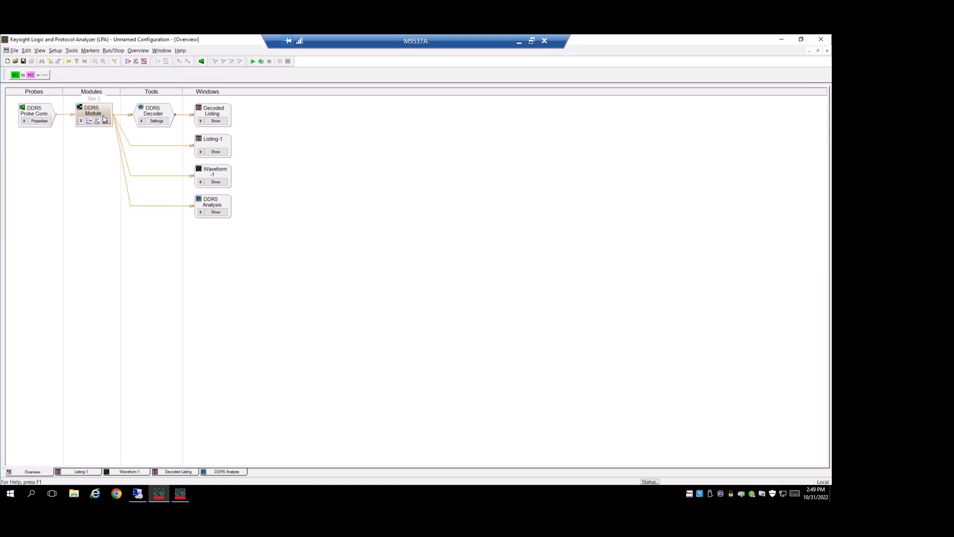
Step: Return to the DDR Setup Assistant, complete the hardware setup stage and set the initial thresholds
{"action": "left_click", "coordinate": [181, 498]}
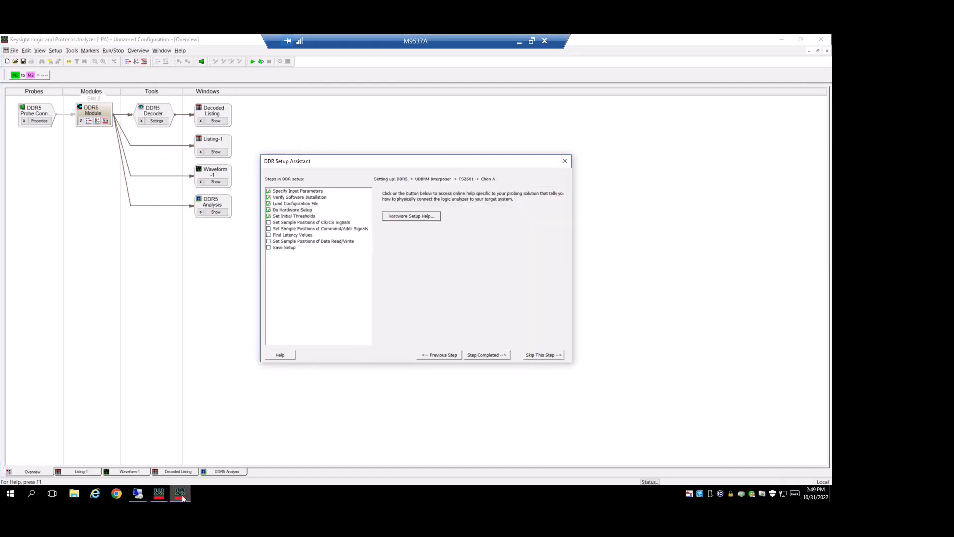
{"action": "left_click", "coordinate": [496, 355]}
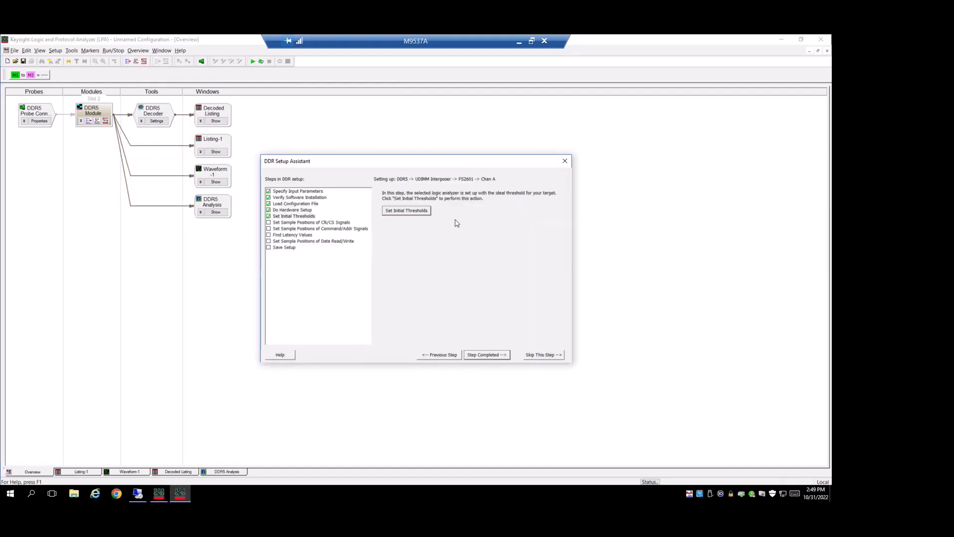
{"action": "left_click", "coordinate": [425, 215]}
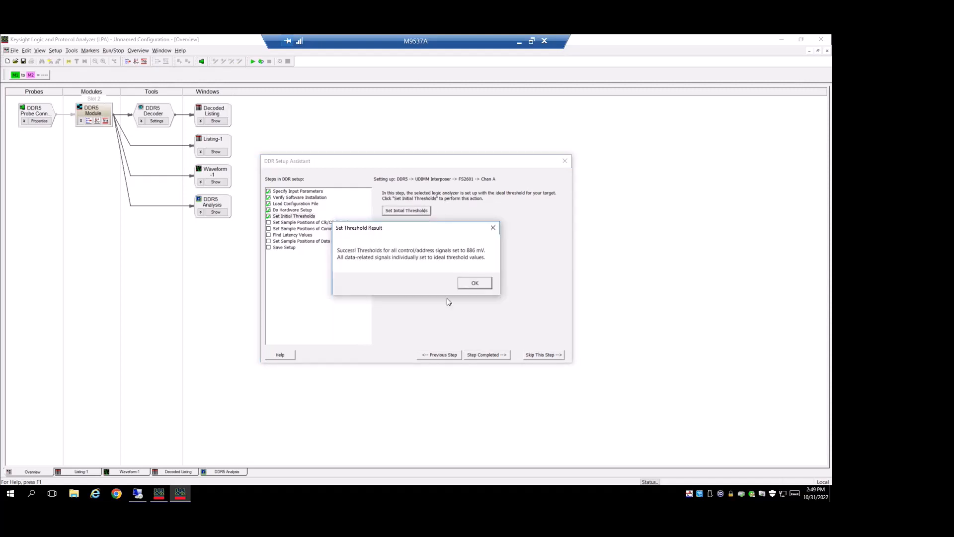
{"action": "left_click", "coordinate": [473, 284]}
{"action": "left_click", "coordinate": [481, 355]}
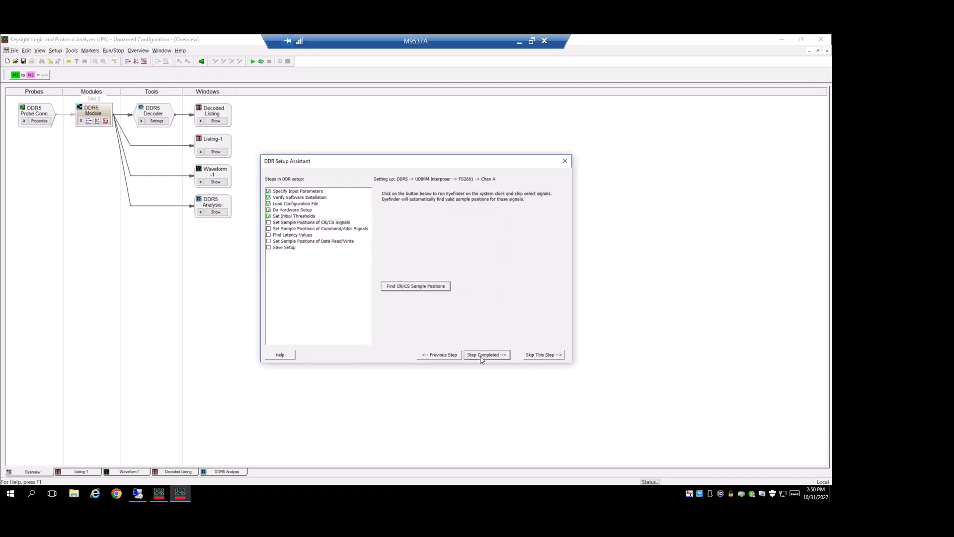
Step: Find the sample positions of the clock and chip select signals and complete that stage
{"action": "left_click", "coordinate": [405, 287]}
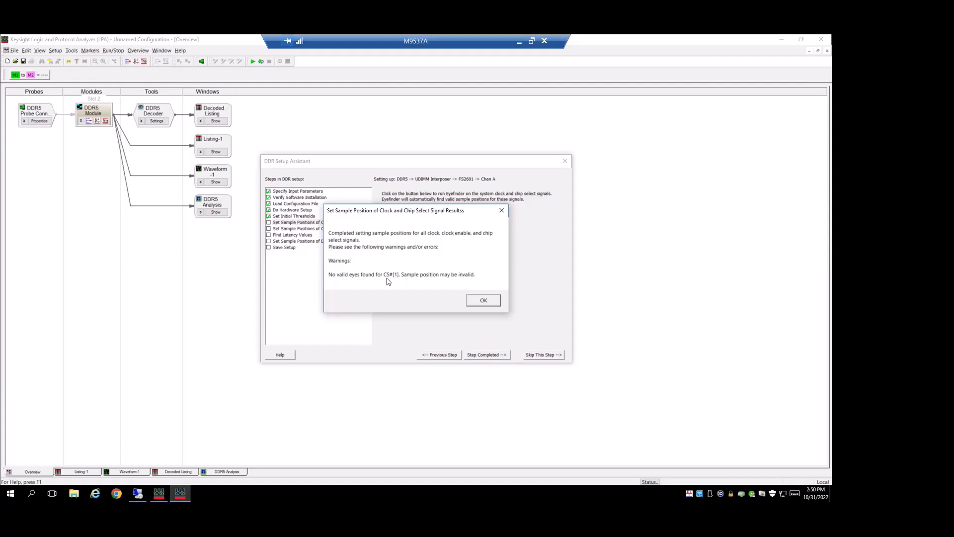
{"action": "left_click", "coordinate": [479, 301]}
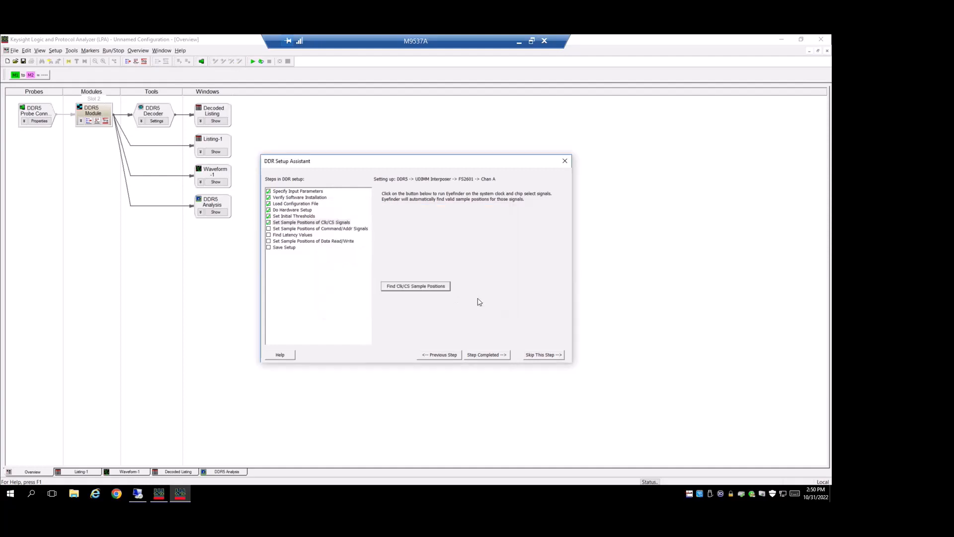
{"action": "left_click", "coordinate": [488, 356]}
Step: Enable Chip Select 0 and find the command and address sample positions, completing that stage
{"action": "left_click", "coordinate": [389, 224]}
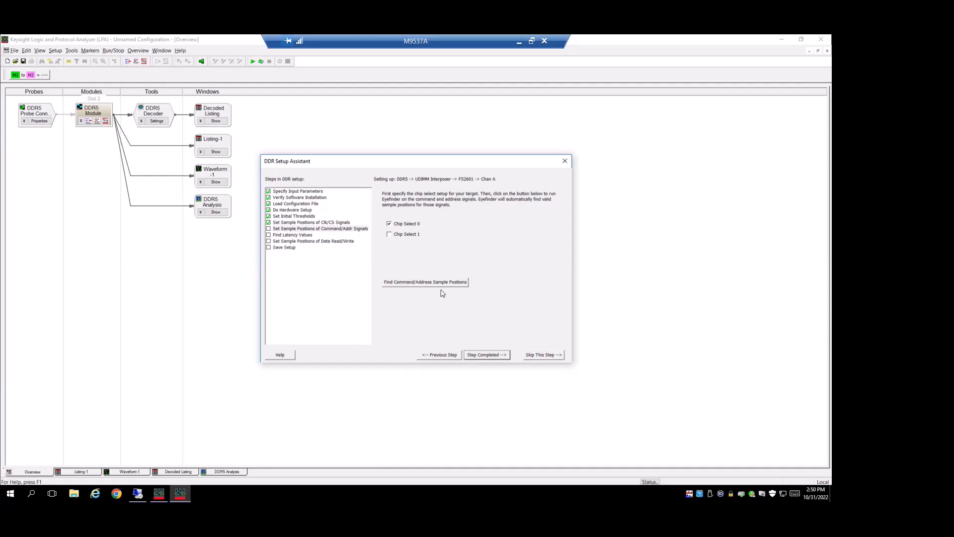
{"action": "left_click", "coordinate": [440, 283]}
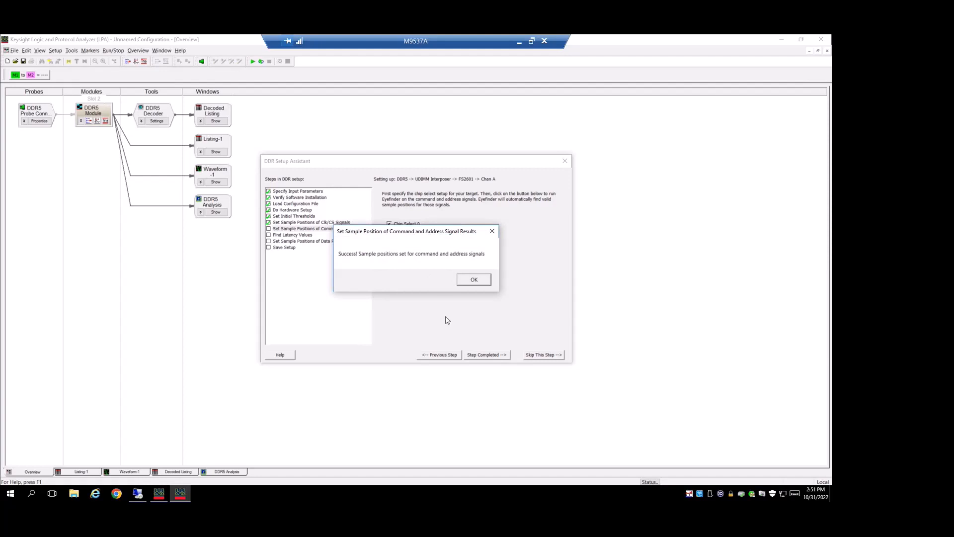
{"action": "left_click", "coordinate": [480, 281]}
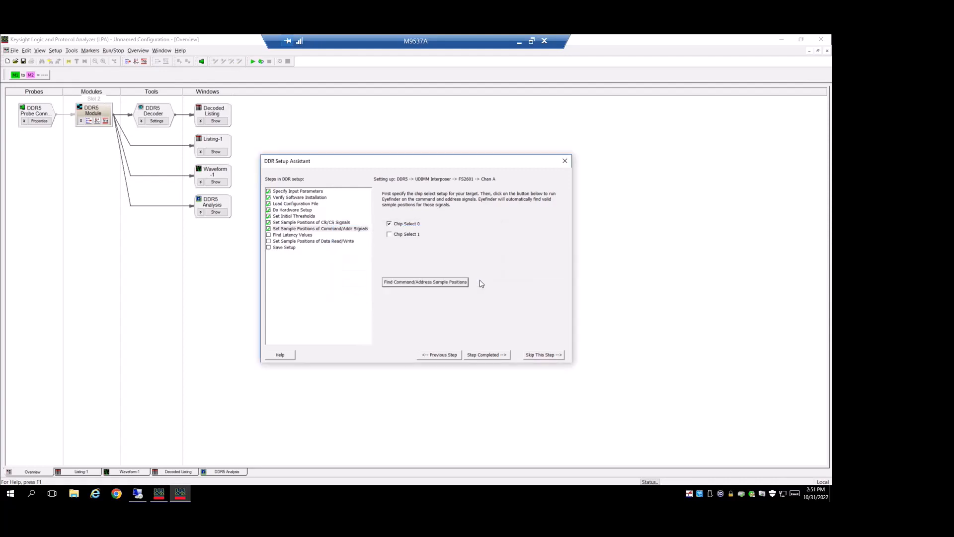
{"action": "left_click", "coordinate": [481, 355]}
Step: Set the total read latency to 38, enter the total write latency, and apply both to the logic analyzer
{"action": "left_click", "coordinate": [429, 254]}
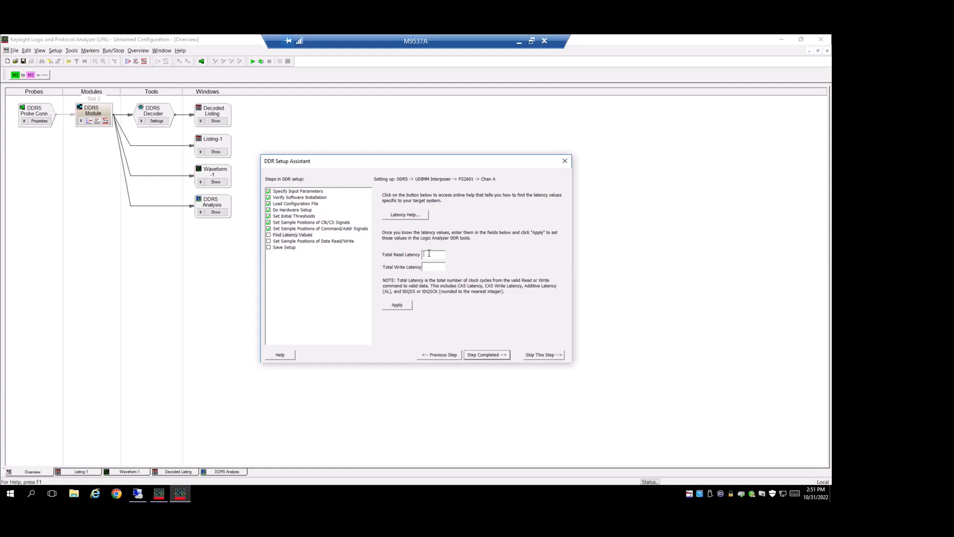
{"action": "type", "text": "38"}
{"action": "type", "text": "36"}
{"action": "left_click", "coordinate": [392, 306]}
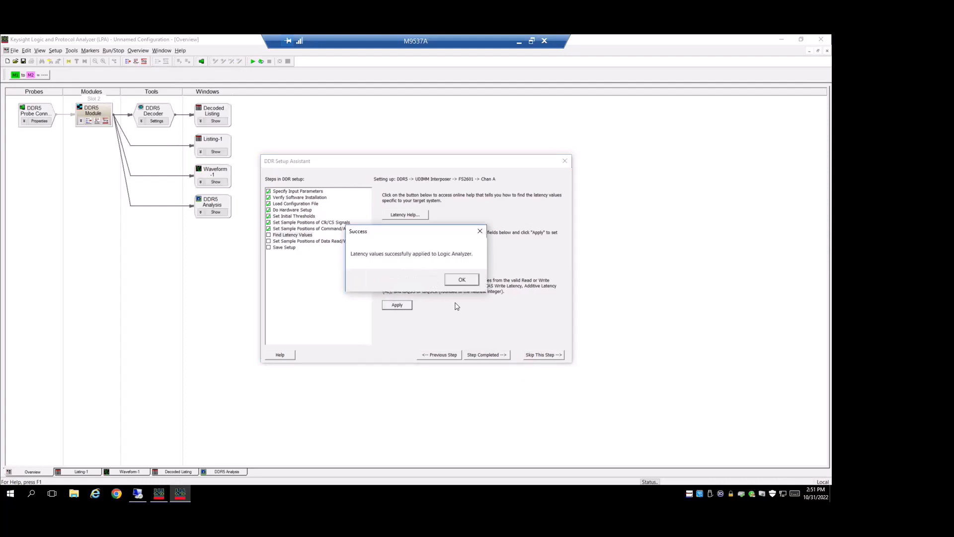
{"action": "left_click", "coordinate": [459, 279]}
{"action": "left_click", "coordinate": [488, 355]}
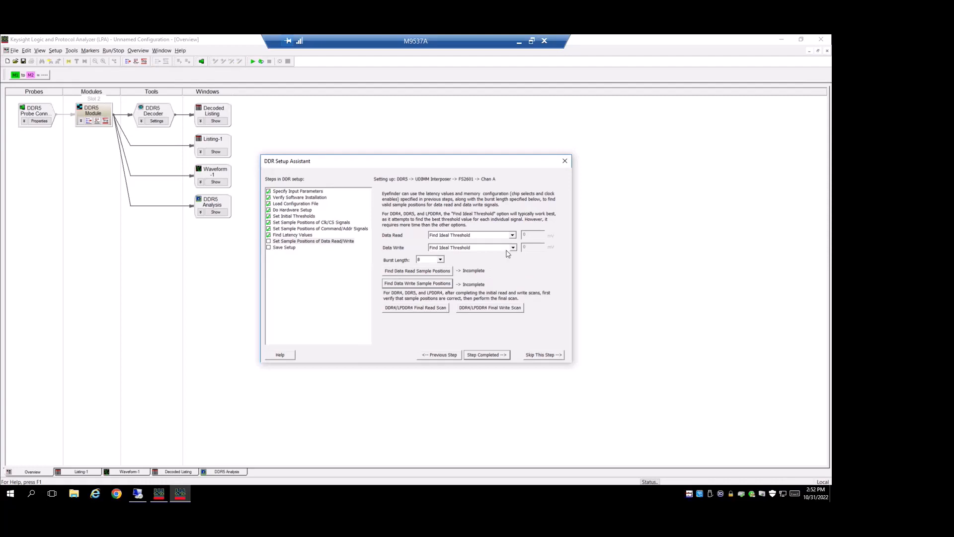
Step: Find the data read and data write sample positions using Find Ideal Threshold and a burst length of 16
{"action": "left_click", "coordinate": [400, 273]}
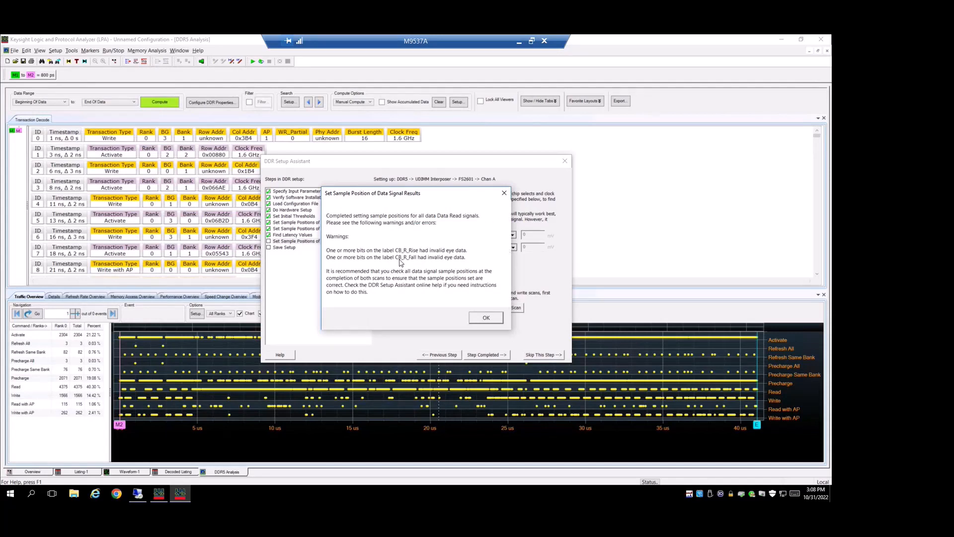
{"action": "key", "text": "Return"}
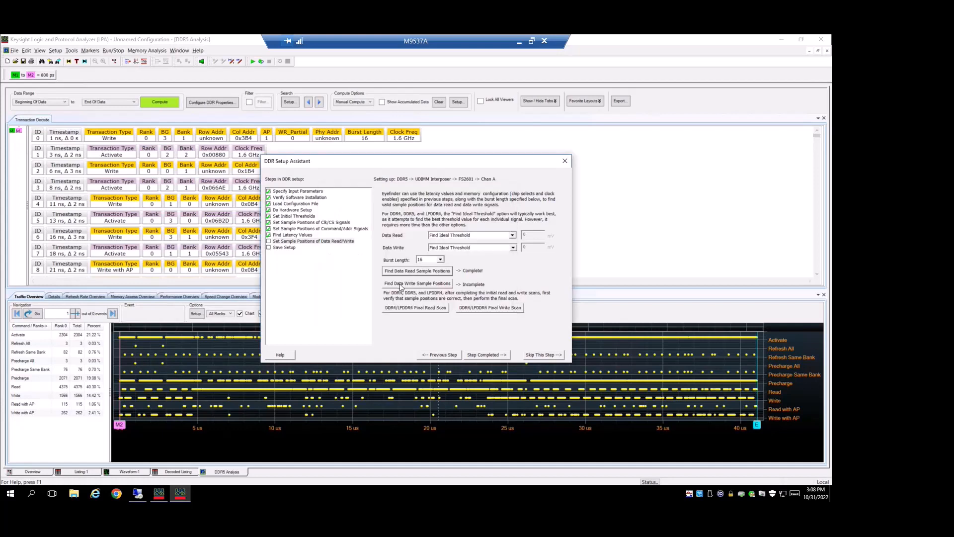
{"action": "left_click", "coordinate": [400, 284]}
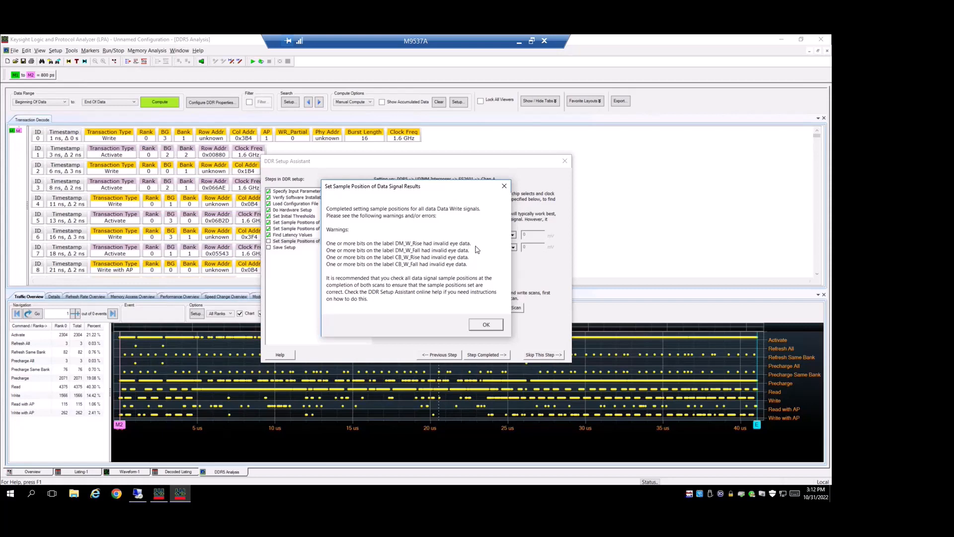
{"action": "left_click", "coordinate": [486, 324]}
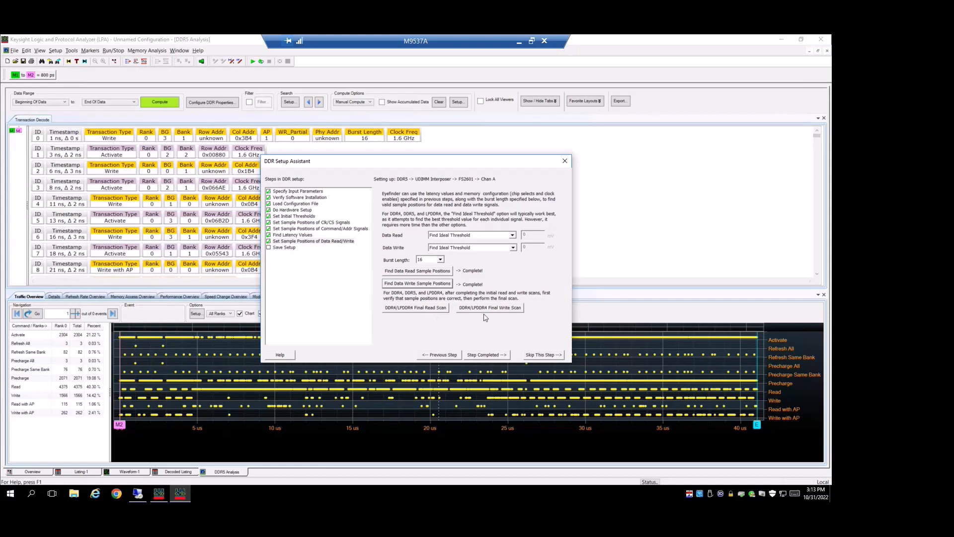
Step: Unlock the analyzer and open the Eye Scan sample positions and thresholds of the DDR5 Module
{"action": "left_click", "coordinate": [468, 379]}
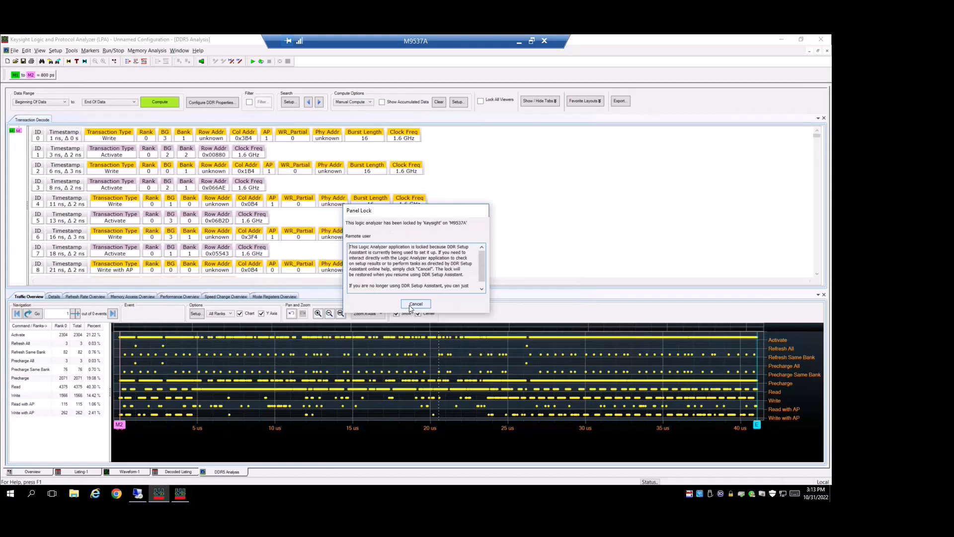
{"action": "left_click", "coordinate": [410, 306]}
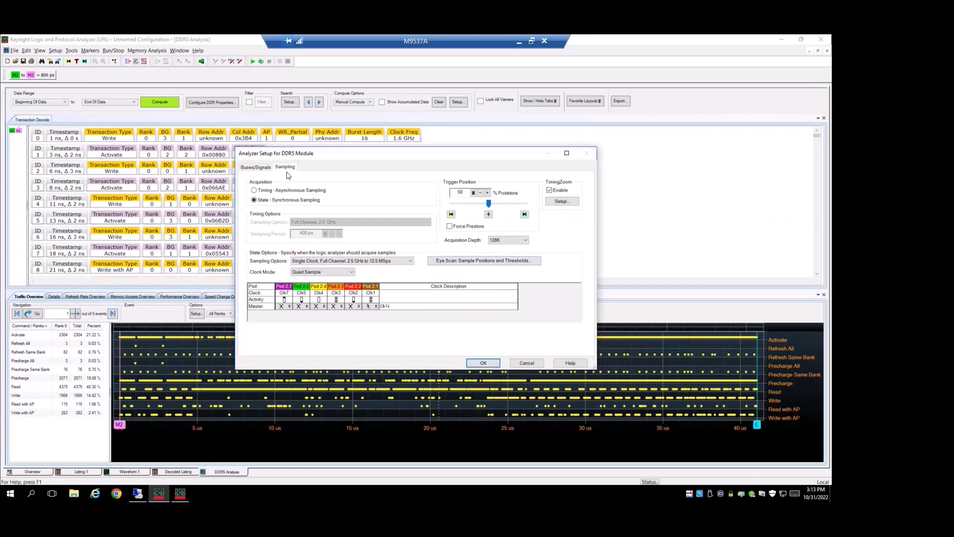
{"action": "left_click", "coordinate": [504, 263]}
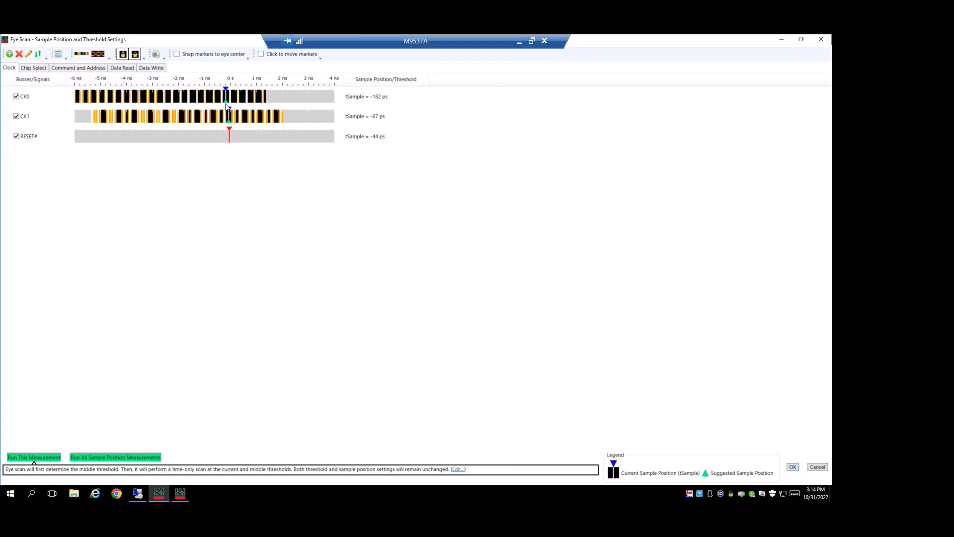
Step: Examine the eye scan sample positions of the individual chip select signals and of the command and address signals
{"action": "left_click", "coordinate": [33, 68]}
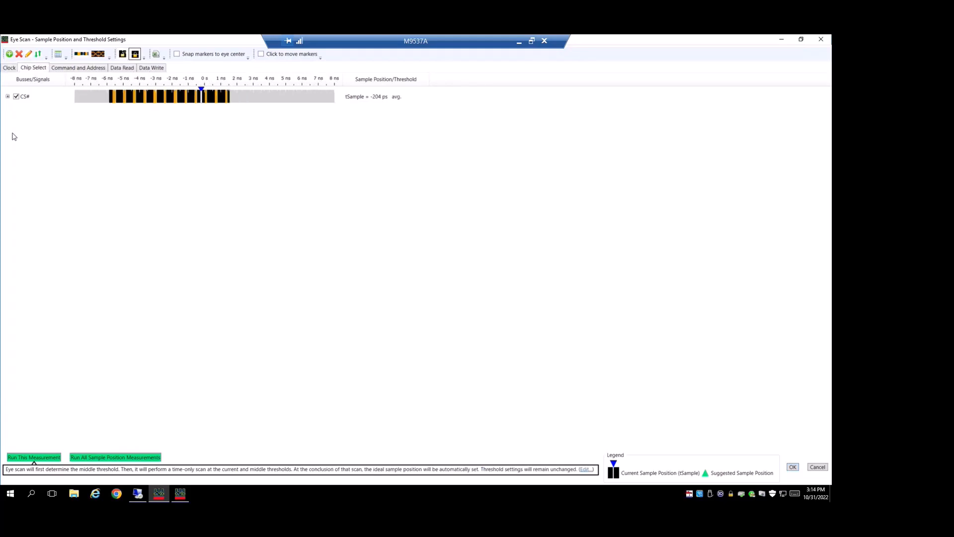
{"action": "left_click", "coordinate": [8, 97]}
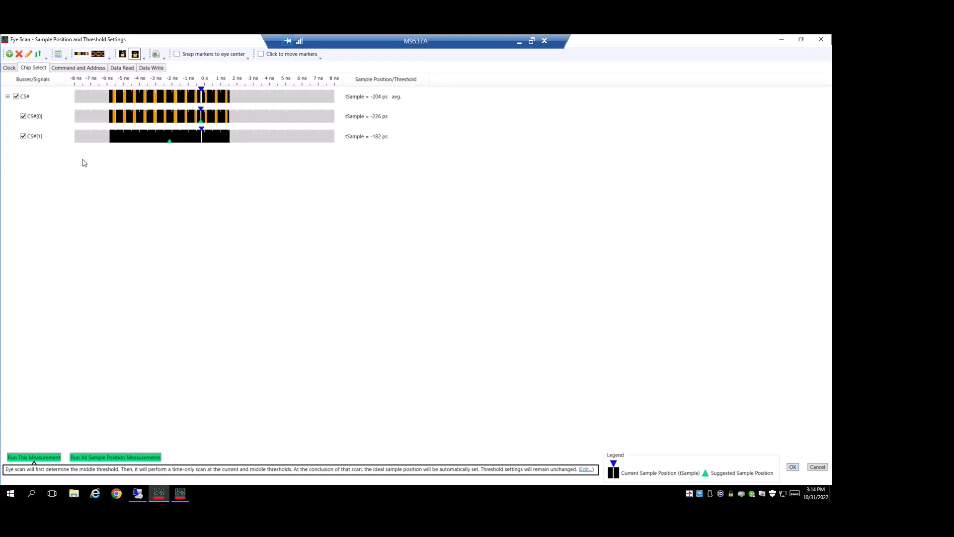
{"action": "left_click", "coordinate": [78, 68]}
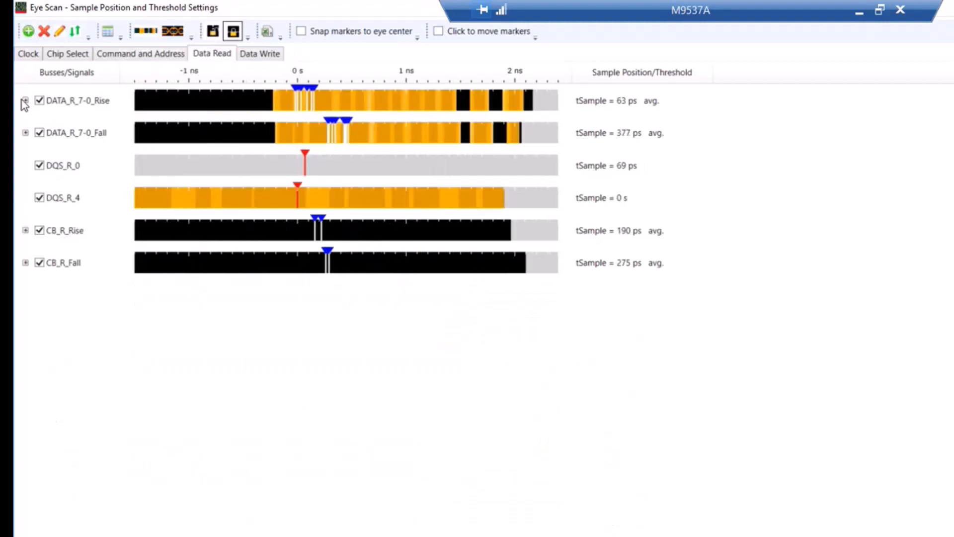
Step: Set the data read measurement's scan qualification to Signal Trace Mode and to not store back-to-back memory bursts
{"action": "left_click", "coordinate": [24, 100]}
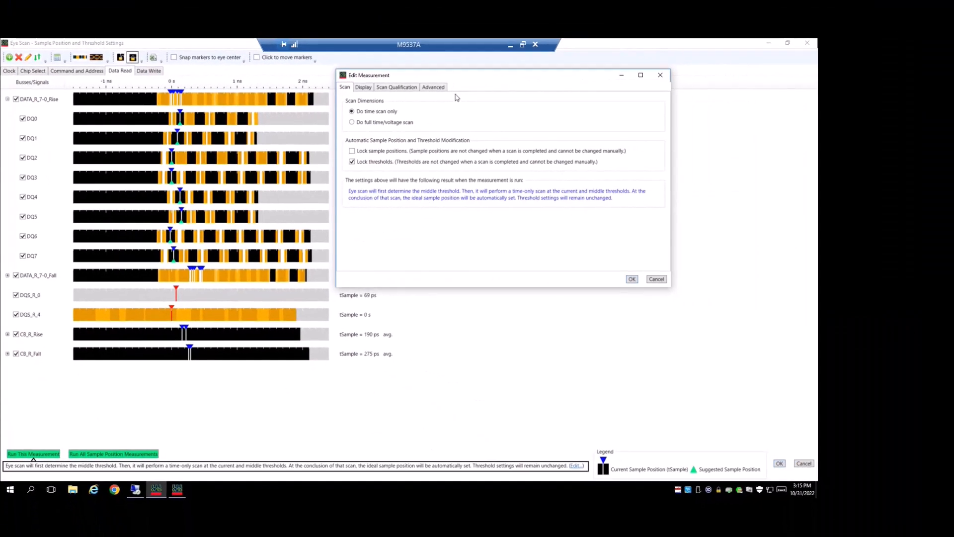
{"action": "left_click", "coordinate": [397, 87]}
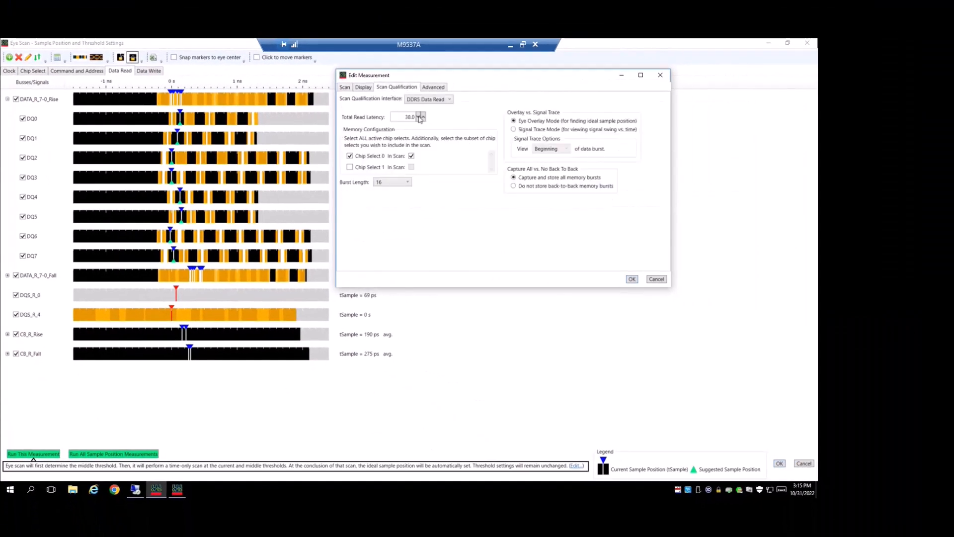
{"action": "left_click", "coordinate": [513, 130]}
{"action": "left_click", "coordinate": [513, 186]}
{"action": "left_click", "coordinate": [633, 279]}
Step: Examine the individual signals of DATA_R_7-0_Fall and of the data write buses, including DATA_W_7-0_Fall
{"action": "left_click", "coordinate": [8, 275]}
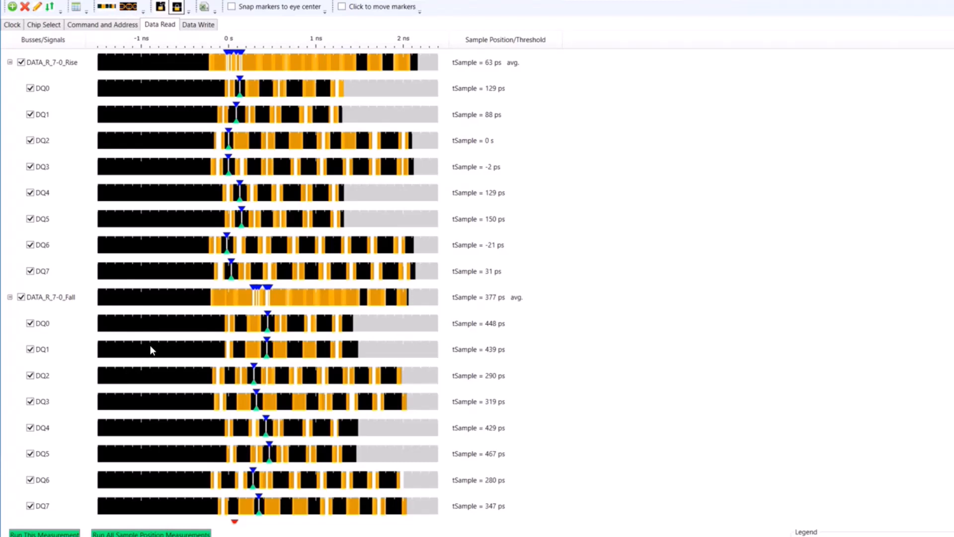
{"action": "left_click", "coordinate": [199, 24]}
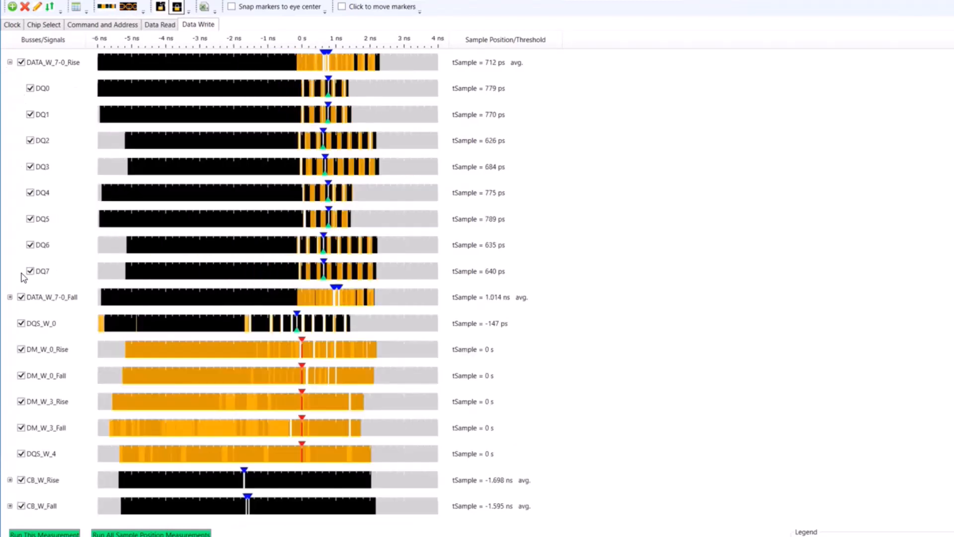
{"action": "left_click", "coordinate": [10, 298]}
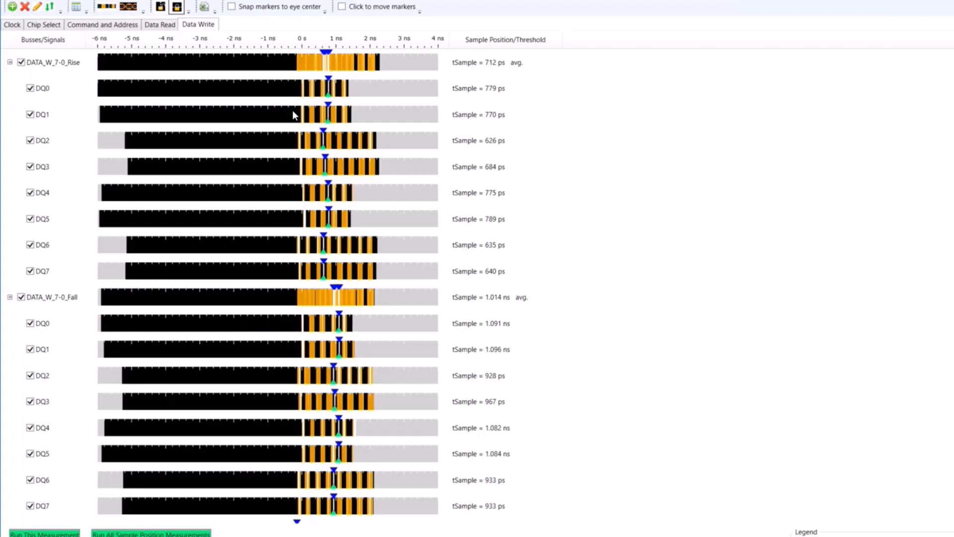
Step: Move the DATA_W_7-0_Rise sample positions to about 86 ps on average and unlock the data write thresholds
{"action": "left_click_drag", "start_coordinate": [325, 57], "coordinate": [304, 63]}
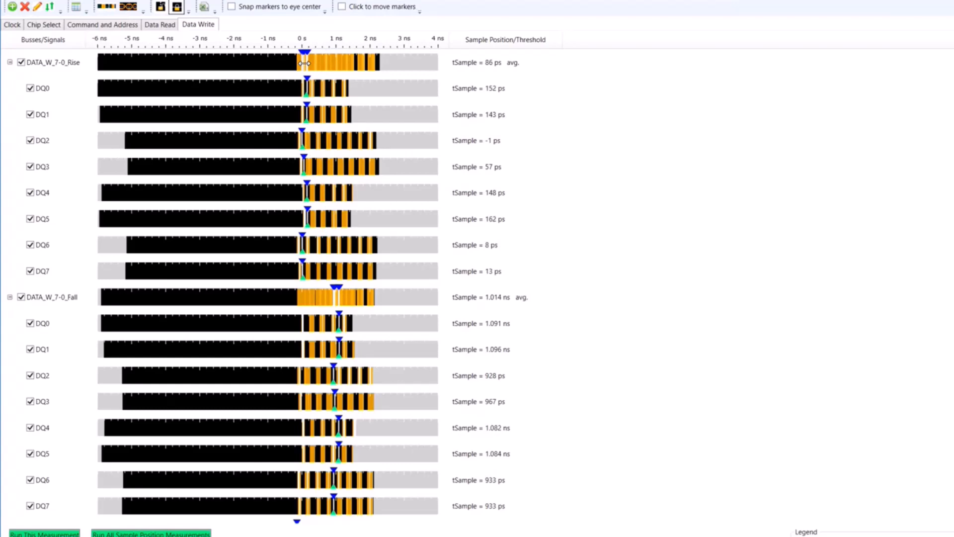
{"action": "right_click", "coordinate": [304, 63]}
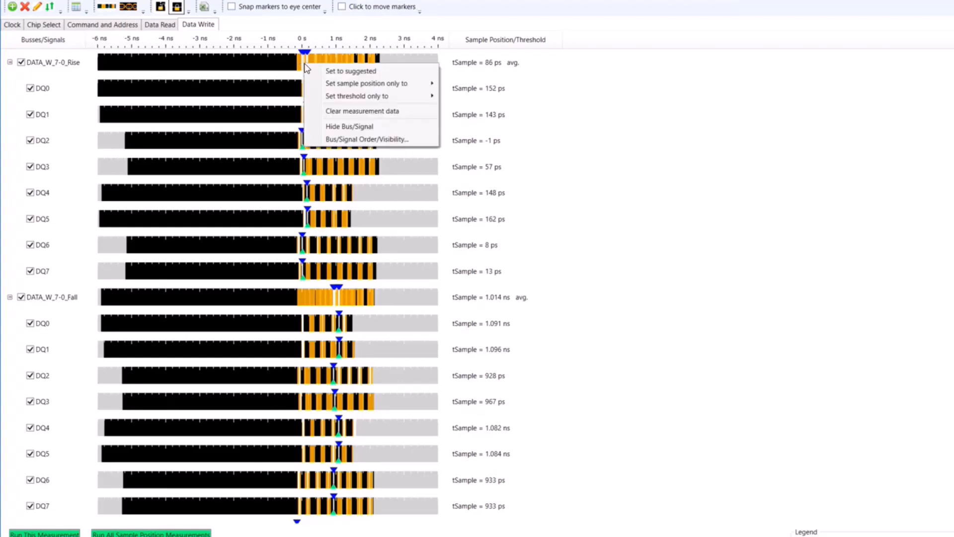
{"action": "left_click", "coordinate": [342, 75]}
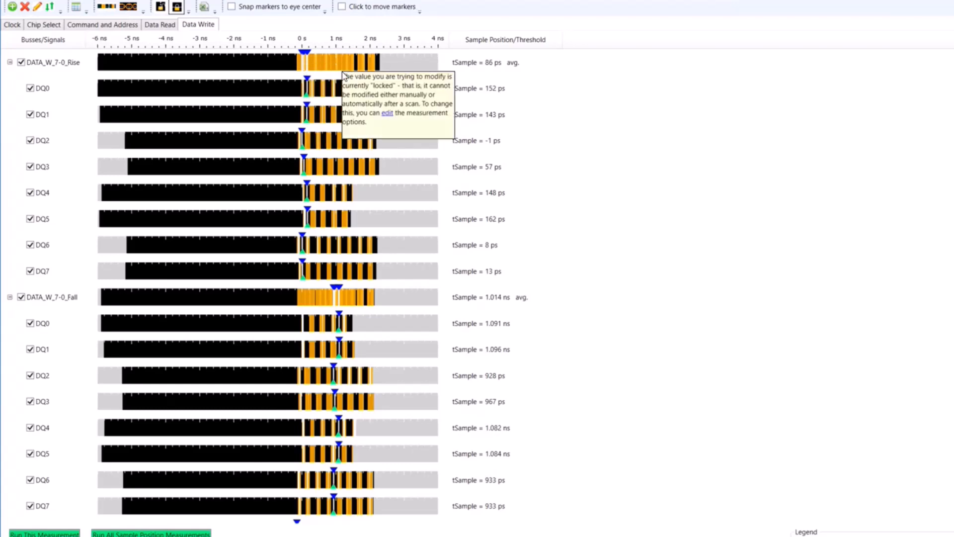
{"action": "left_click", "coordinate": [176, 6]}
Step: Set only the sample positions of the DATA_W_7-0_Rise signals to their suggested values
{"action": "right_click", "coordinate": [302, 53]}
{"action": "mouse_move", "coordinate": [377, 77]}
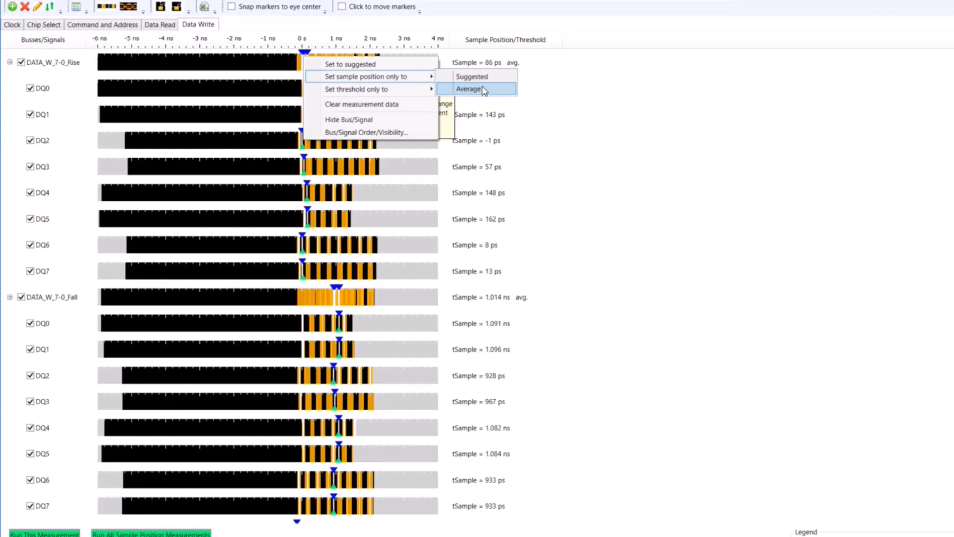
{"action": "left_click", "coordinate": [470, 89]}
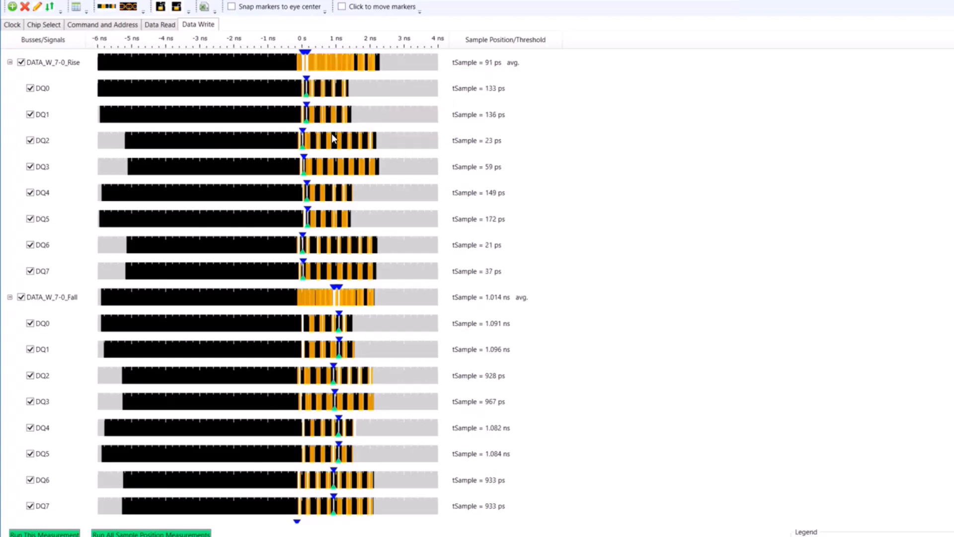
Step: Move the DATA_W_7-0_Fall sample positions to about 374 ps on average and set them to the suggested values
{"action": "left_click_drag", "start_coordinate": [337, 297], "coordinate": [316, 296]}
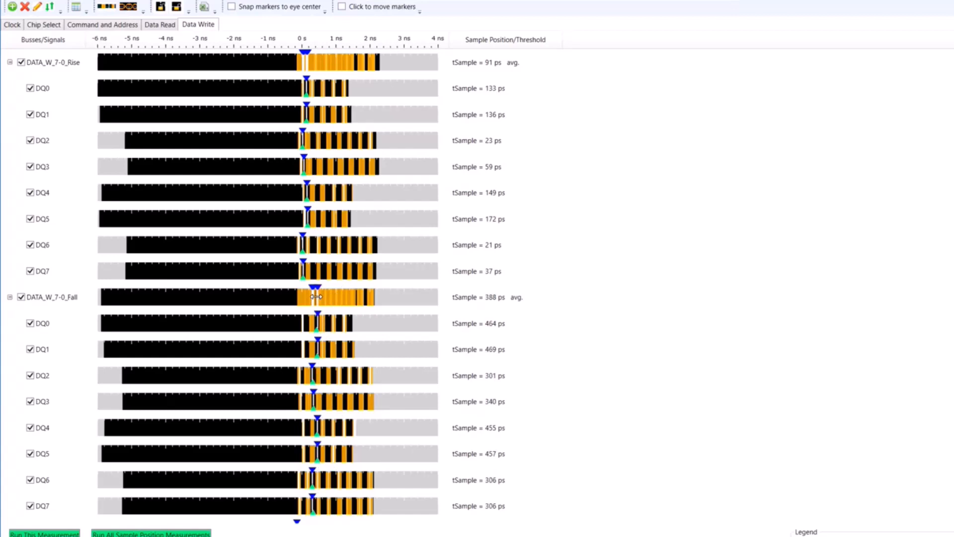
{"action": "left_click_drag", "start_coordinate": [316, 297], "coordinate": [315, 297]}
{"action": "right_click", "coordinate": [315, 297]}
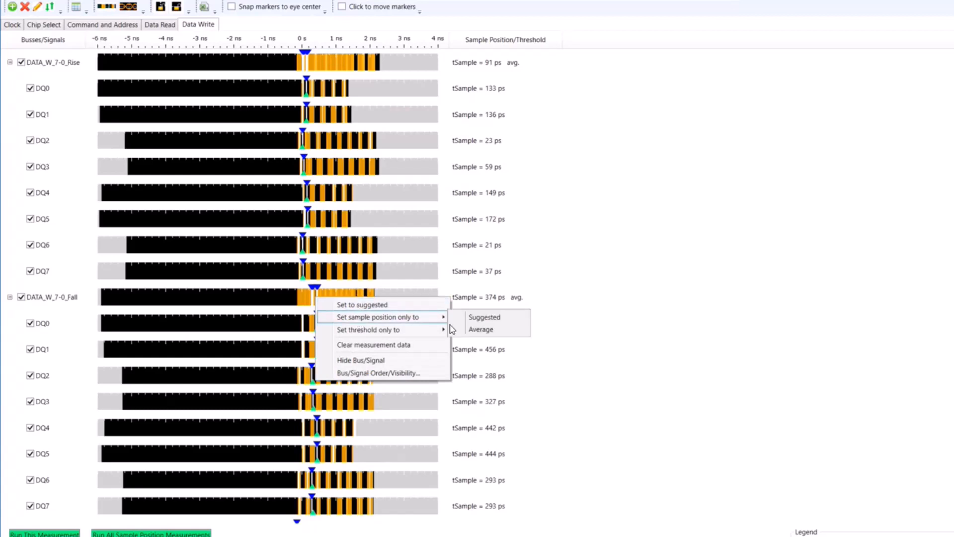
{"action": "left_click", "coordinate": [480, 317]}
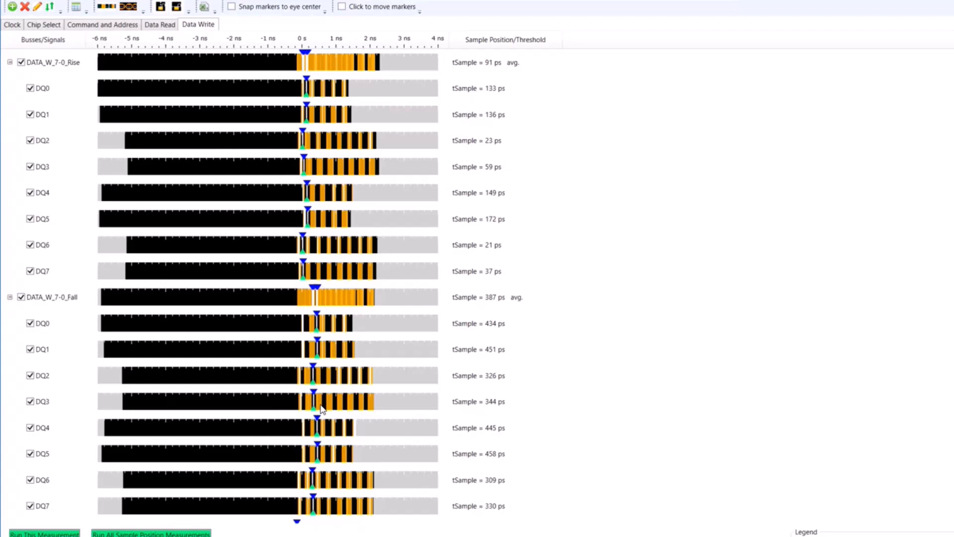
Step: Narrow the scan limits of the data write measurement, setting the maximum to 2.4 ns
{"action": "left_click", "coordinate": [37, 7]}
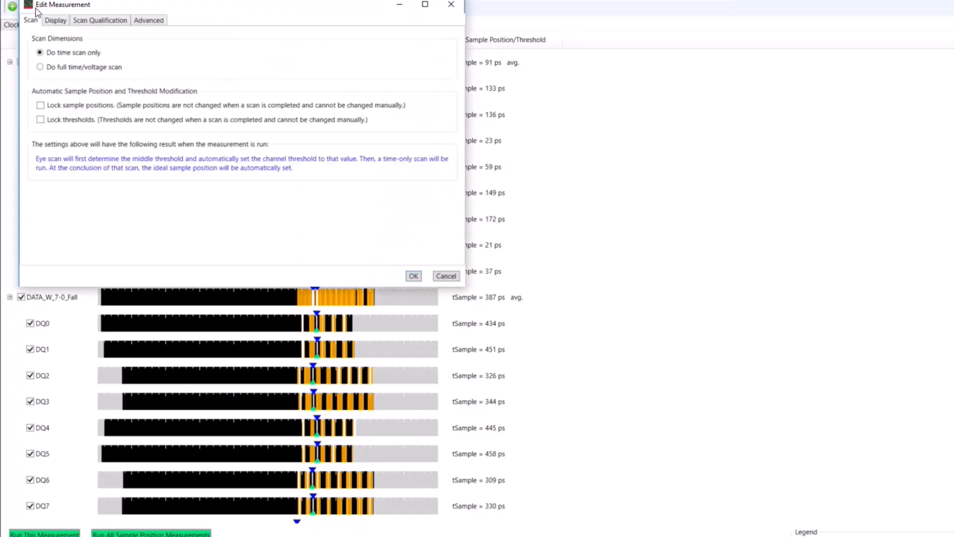
{"action": "left_click", "coordinate": [152, 22]}
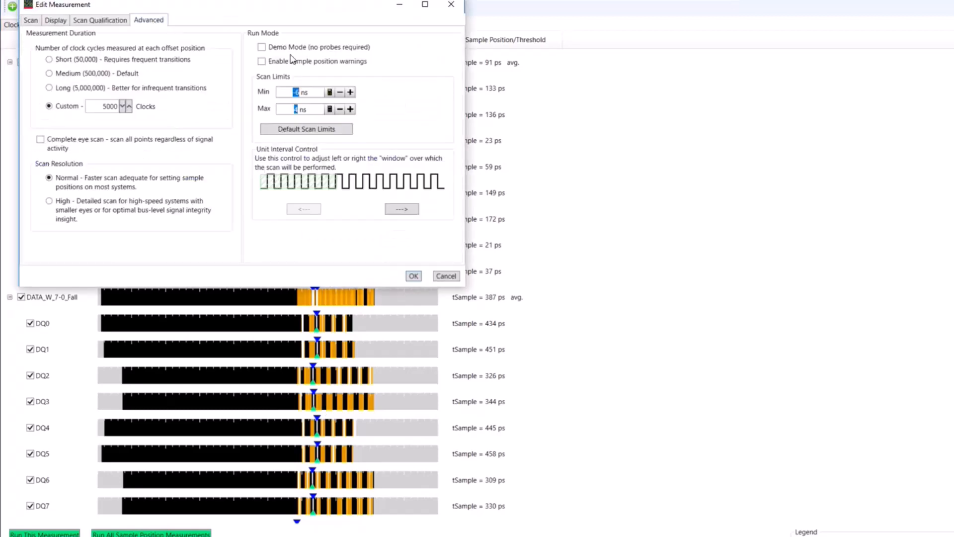
{"action": "double_click", "coordinate": [301, 93]}
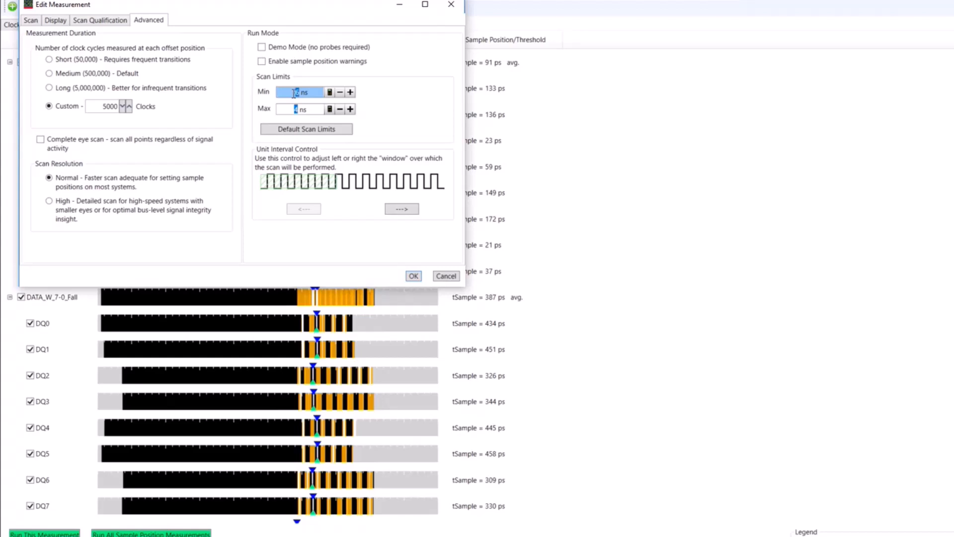
{"action": "type", "text": "-1"}
{"action": "double_click", "coordinate": [301, 110]}
{"action": "double_click", "coordinate": [294, 110]}
{"action": "type", "text": "2."}
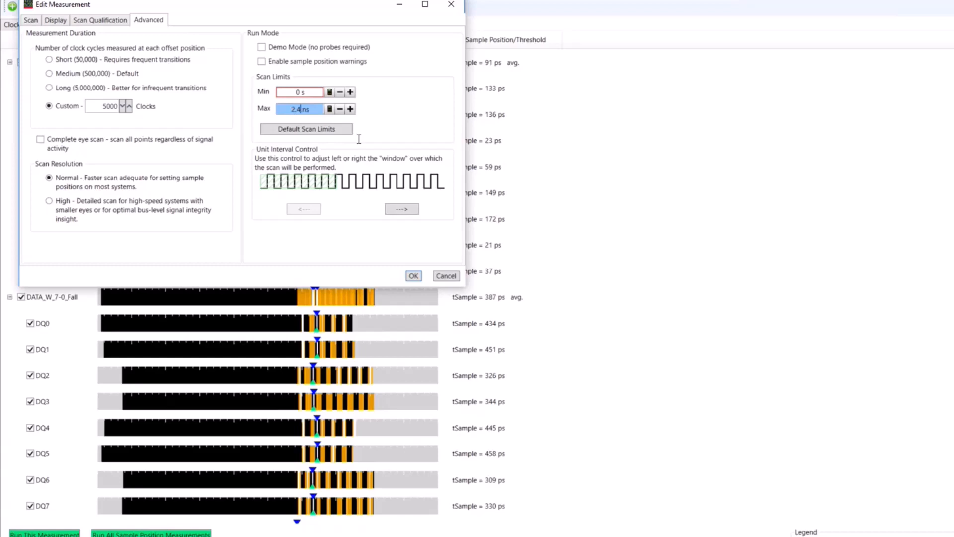
{"action": "left_click", "coordinate": [414, 275]}
Step: Set the minimum scan limit of the data write measurement to -1.5 ns
{"action": "left_click", "coordinate": [37, 7]}
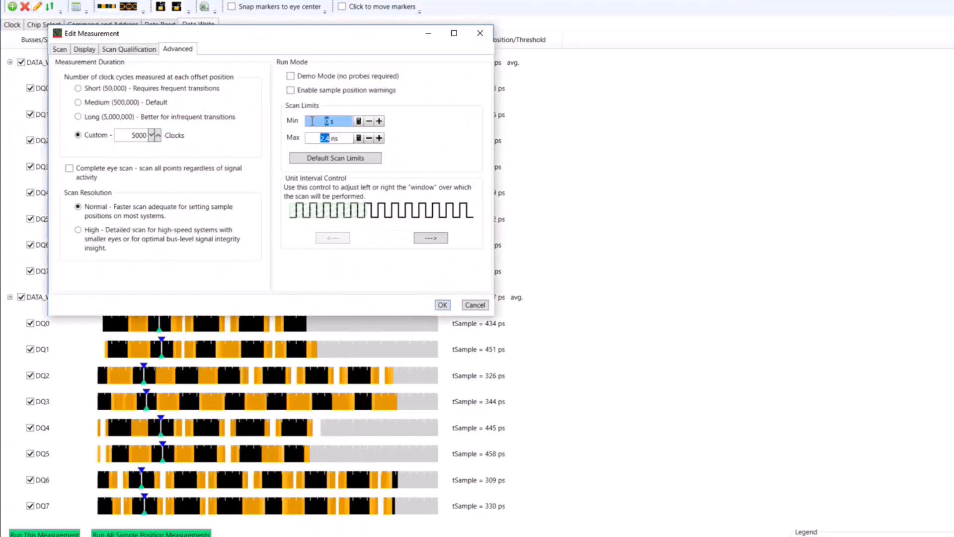
{"action": "type", "text": "-1.5 n"}
{"action": "left_click", "coordinate": [442, 305]}
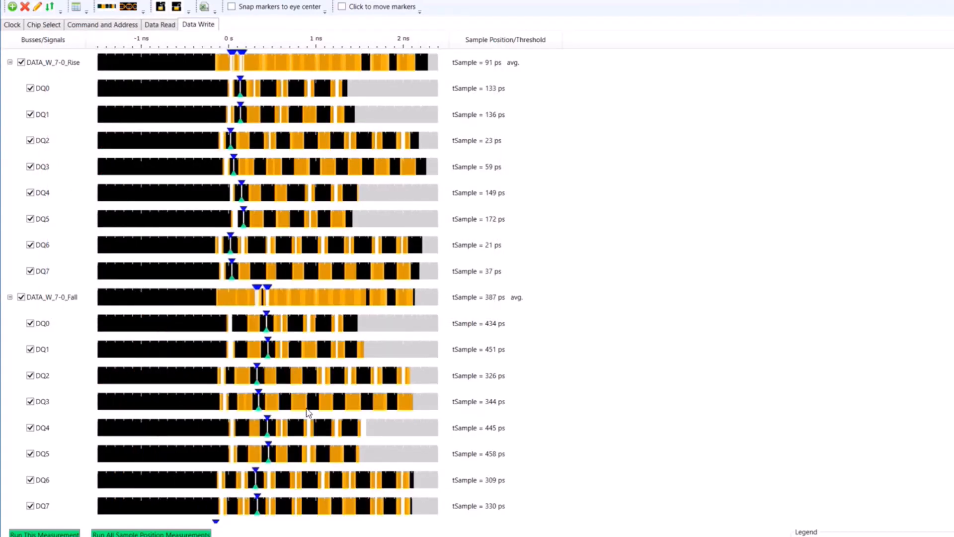
Step: Review the sample positions of the data read, command and address, chip select, and clock measurements
{"action": "left_click", "coordinate": [160, 25]}
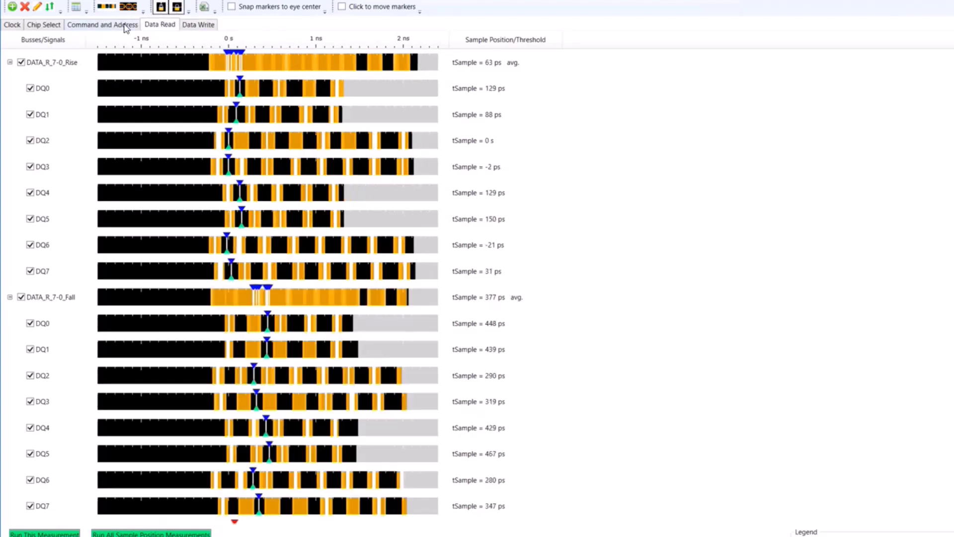
{"action": "left_click", "coordinate": [125, 27]}
{"action": "left_click", "coordinate": [33, 25]}
{"action": "left_click", "coordinate": [13, 25]}
{"action": "left_click", "coordinate": [164, 26]}
Step: Perform the final read scan and the final write scan from the DDR Setup Assistant
{"action": "left_click", "coordinate": [236, 521]}
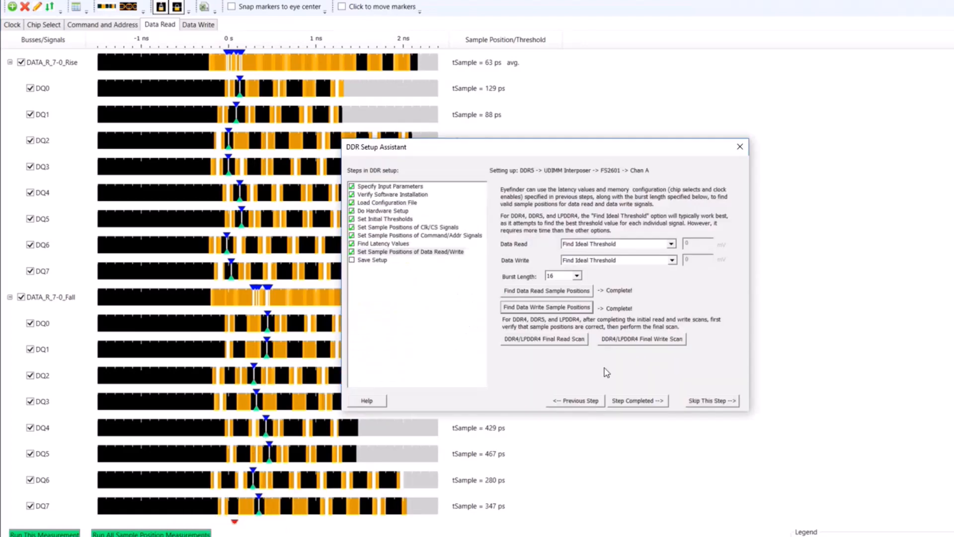
{"action": "left_click", "coordinate": [555, 340]}
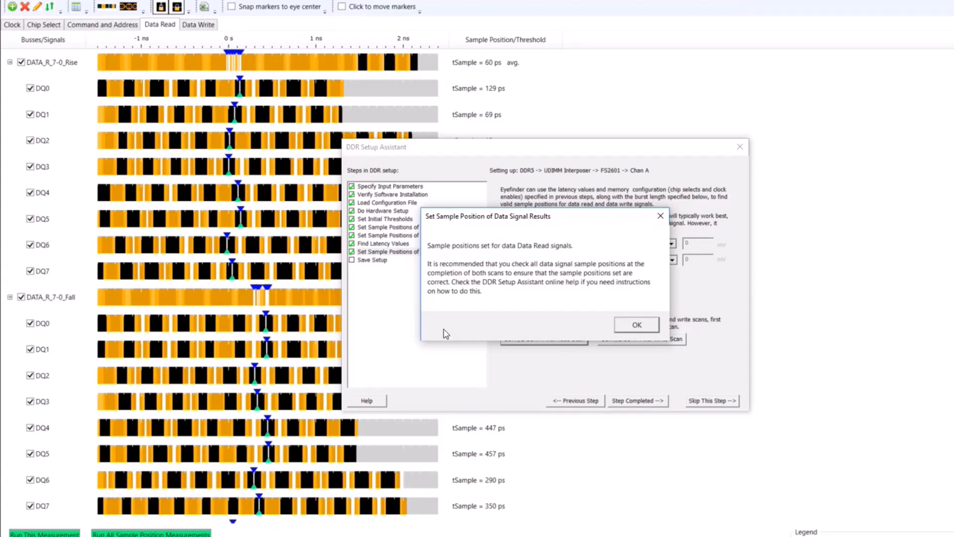
{"action": "left_click", "coordinate": [638, 324]}
{"action": "left_click", "coordinate": [641, 339]}
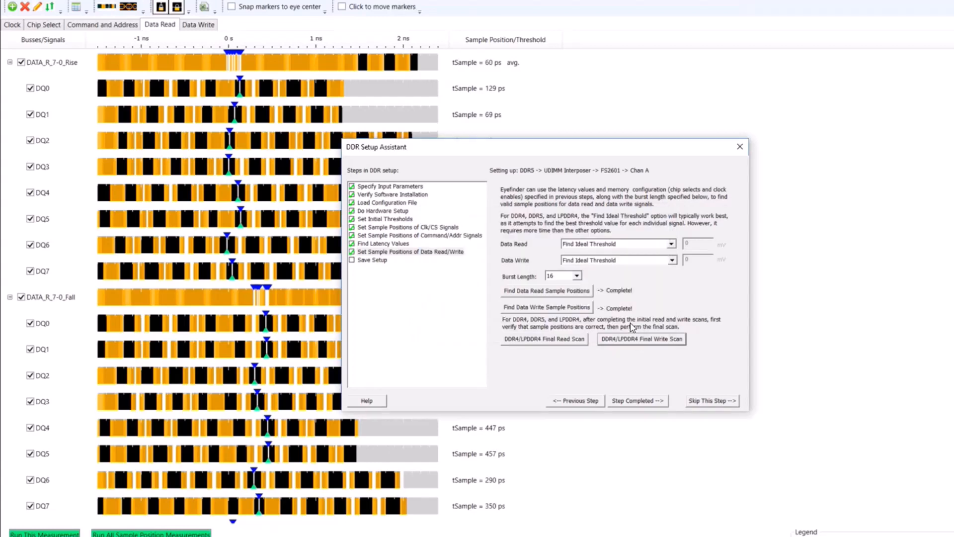
{"action": "left_click", "coordinate": [547, 334]}
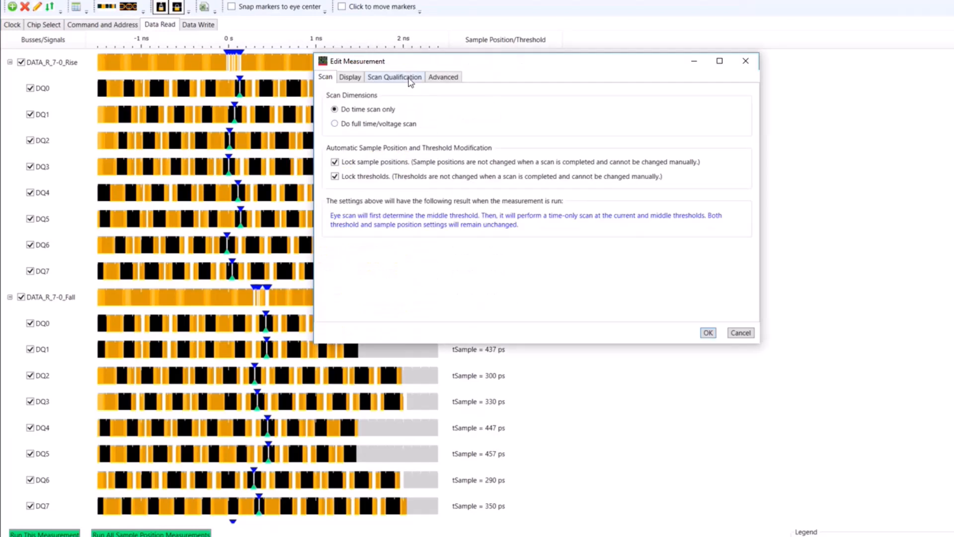
Step: Set the data read scan qualification to Eye Overlay Mode storing all memory bursts, and view the data write sample positions
{"action": "left_click", "coordinate": [409, 78]}
{"action": "left_click_drag", "start_coordinate": [549, 67], "coordinate": [573, 56]}
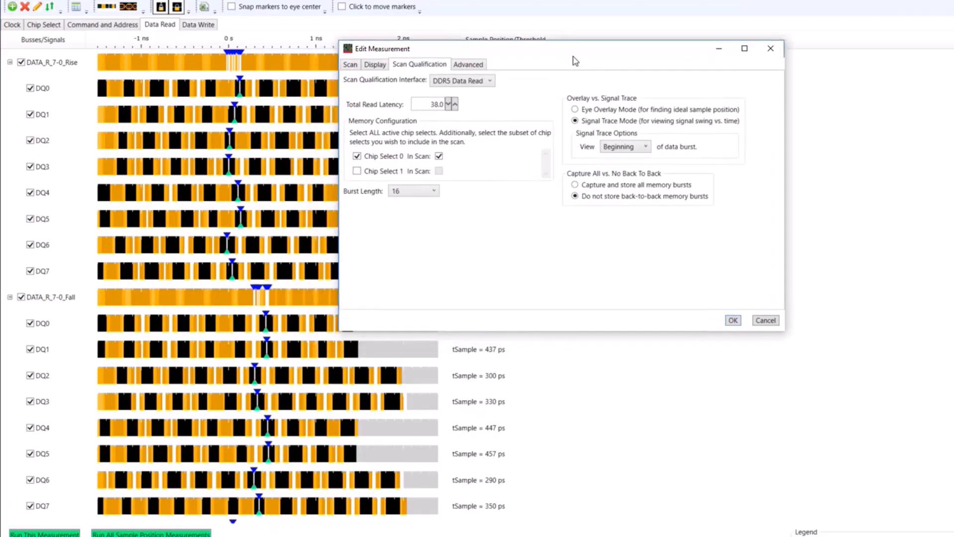
{"action": "left_click", "coordinate": [575, 110]}
{"action": "left_click", "coordinate": [575, 186]}
{"action": "left_click", "coordinate": [734, 320]}
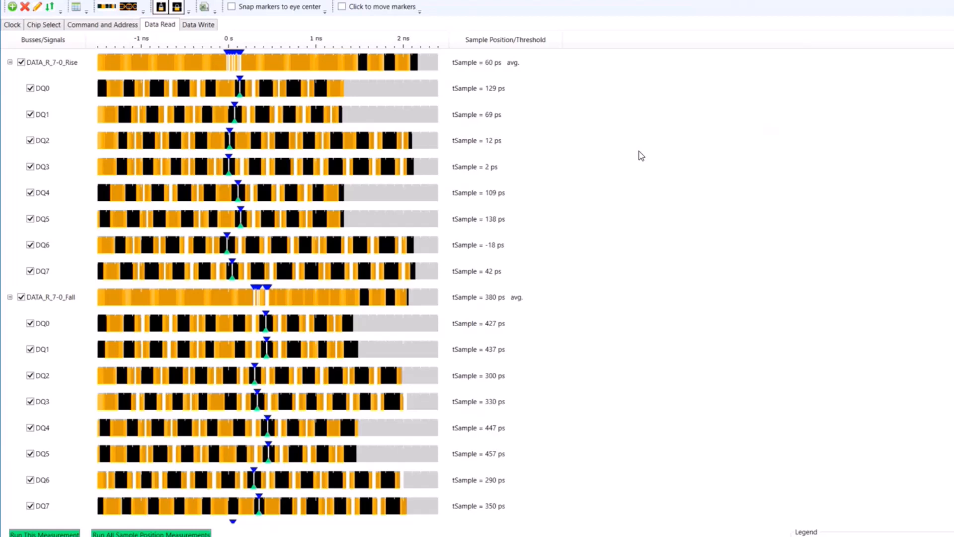
{"action": "left_click", "coordinate": [198, 25]}
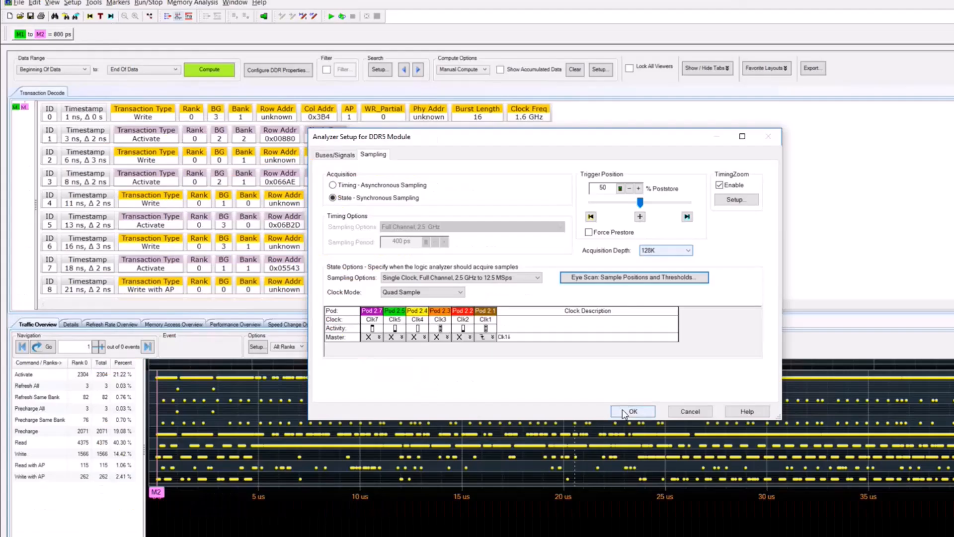
Step: Run a new capture in the memory analysis window and compute its transaction decode with the configured DDR properties
{"action": "left_click", "coordinate": [624, 412]}
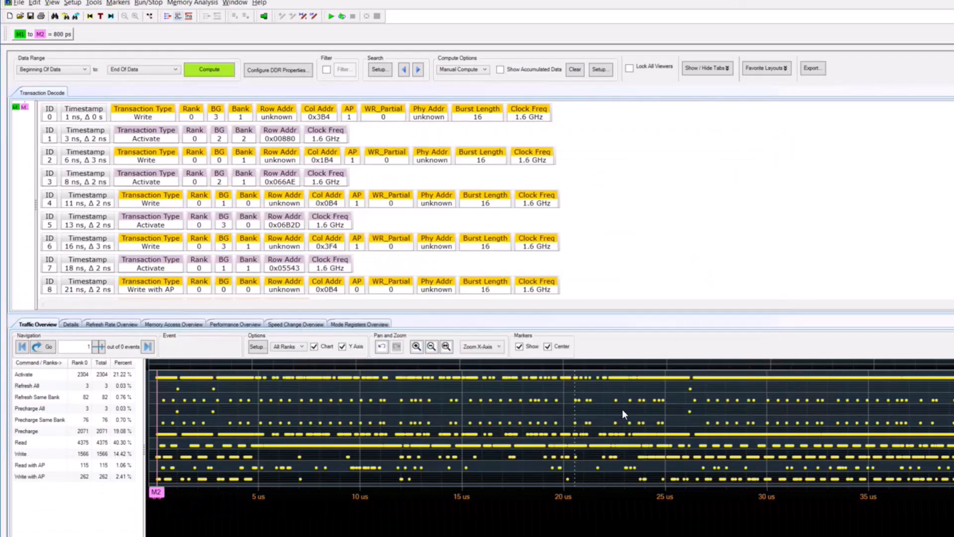
{"action": "left_click", "coordinate": [331, 17]}
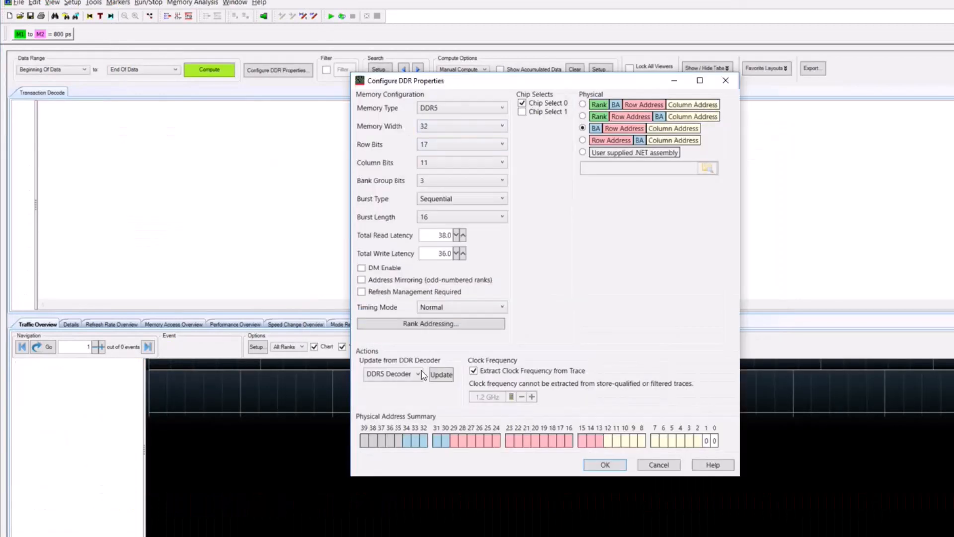
{"action": "left_click", "coordinate": [607, 466]}
{"action": "left_click", "coordinate": [196, 75]}
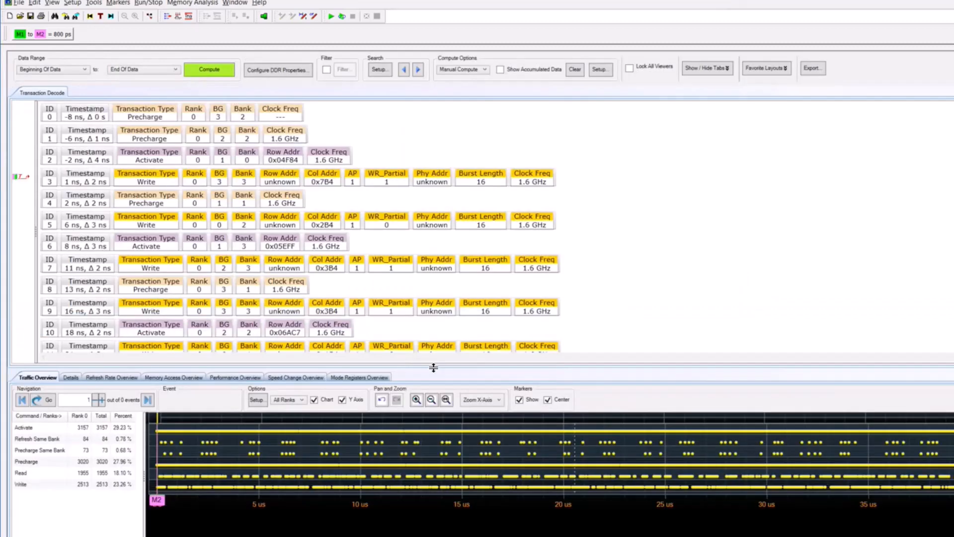
Step: Enlarge the transaction decode area and go through the Read events in the traffic overview up to event 4
{"action": "left_click_drag", "start_coordinate": [433, 367], "coordinate": [436, 375]}
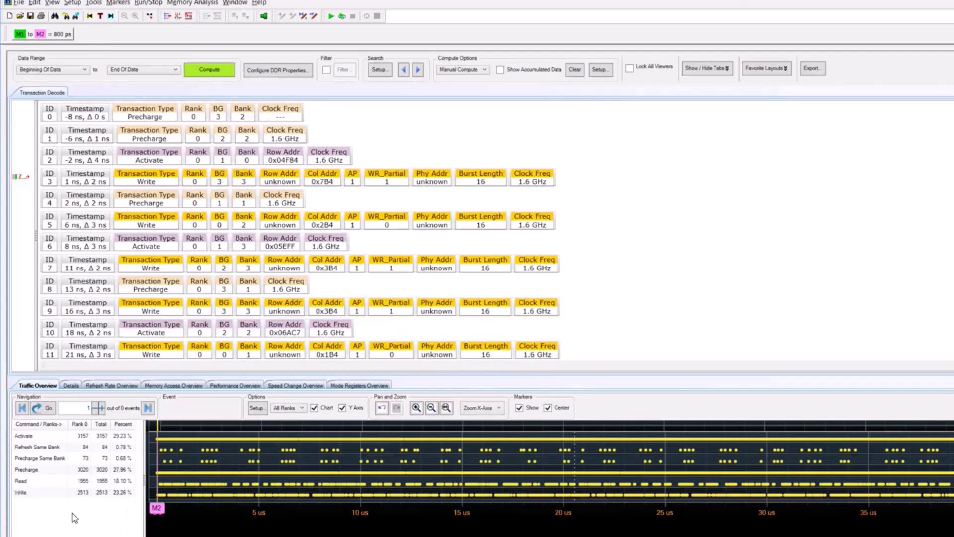
{"action": "left_click", "coordinate": [33, 481]}
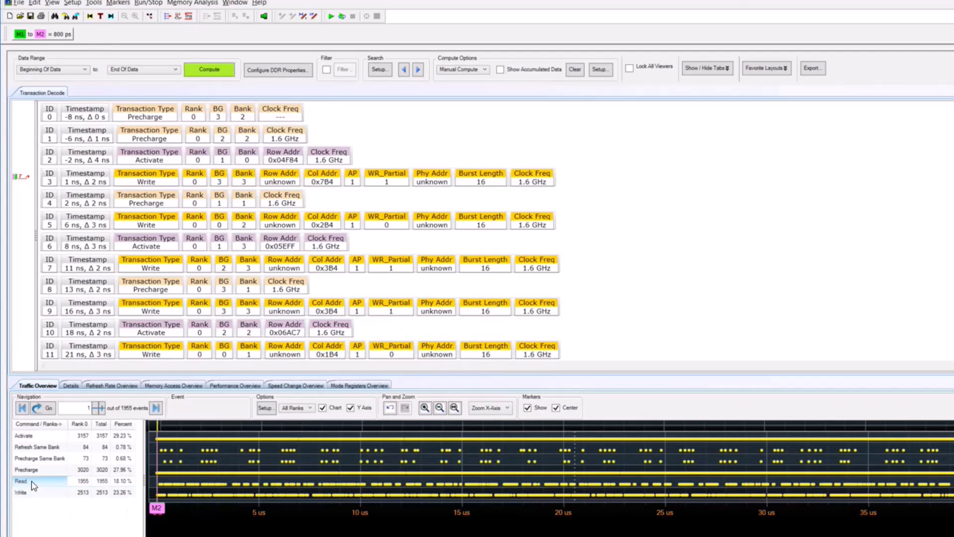
{"action": "left_click", "coordinate": [71, 386]}
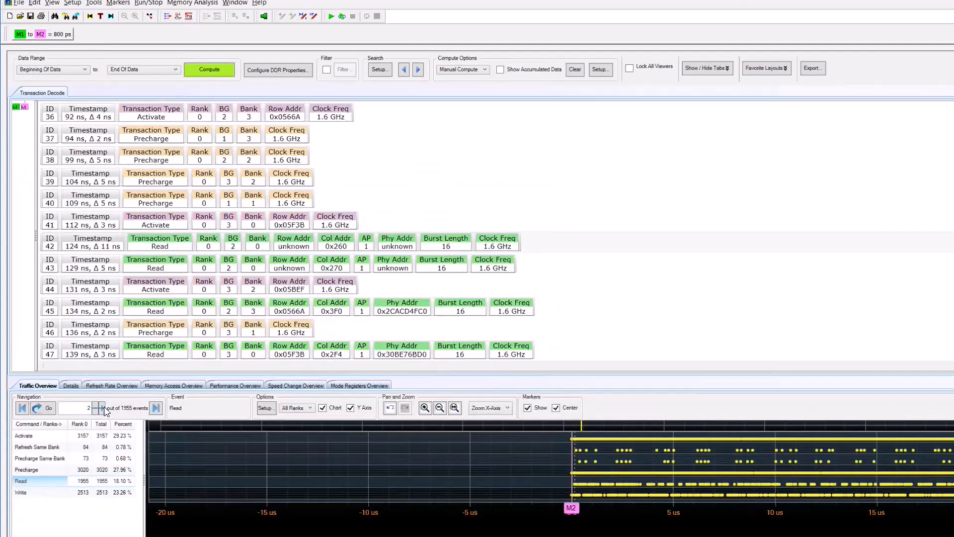
{"action": "left_click", "coordinate": [101, 407]}
{"action": "left_click", "coordinate": [100, 406]}
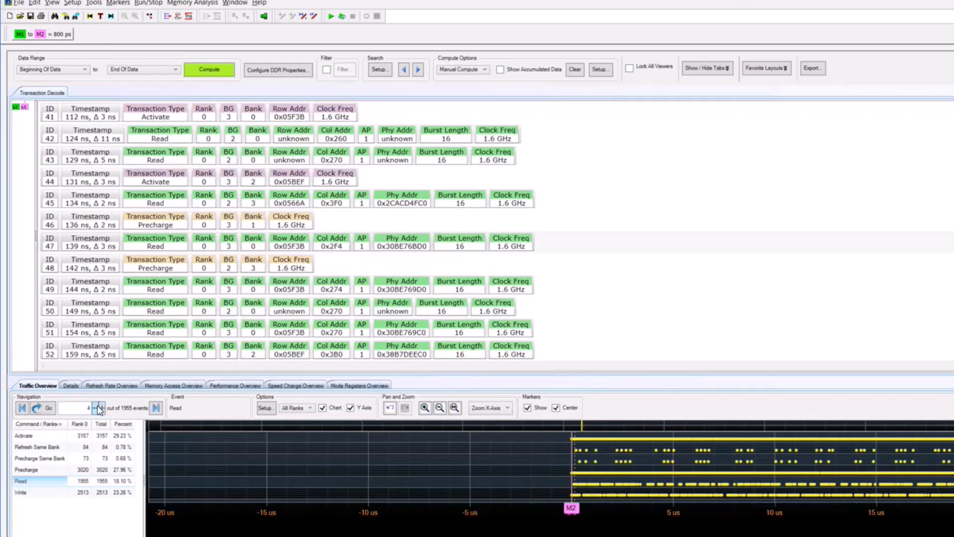
Step: Examine the transaction details and the read data of transactions 47, 49 and 55
{"action": "left_click", "coordinate": [70, 386]}
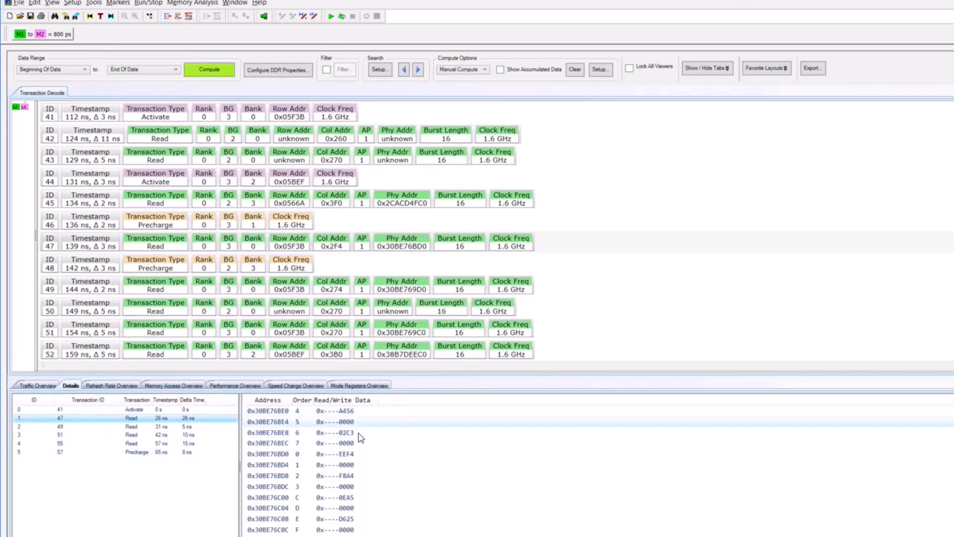
{"action": "left_click", "coordinate": [135, 426]}
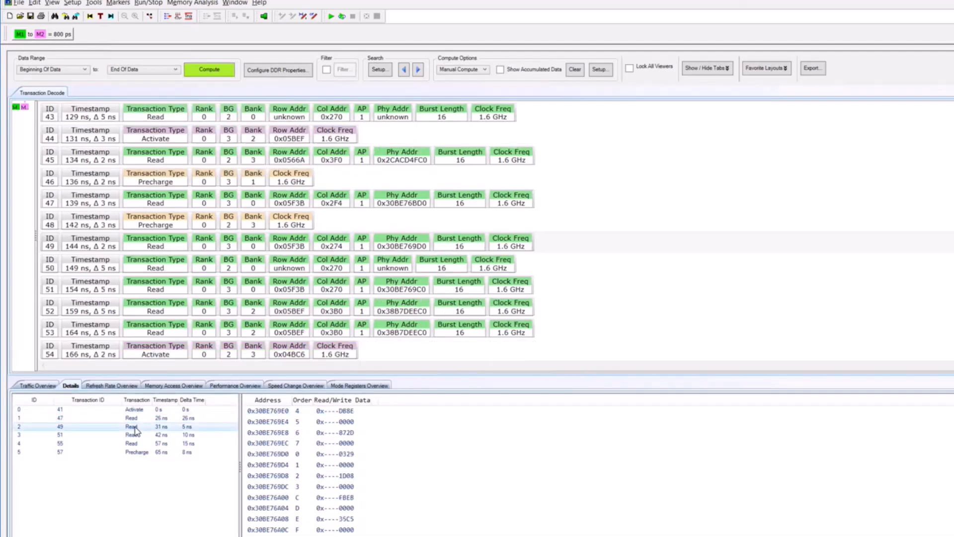
{"action": "left_click", "coordinate": [140, 444]}
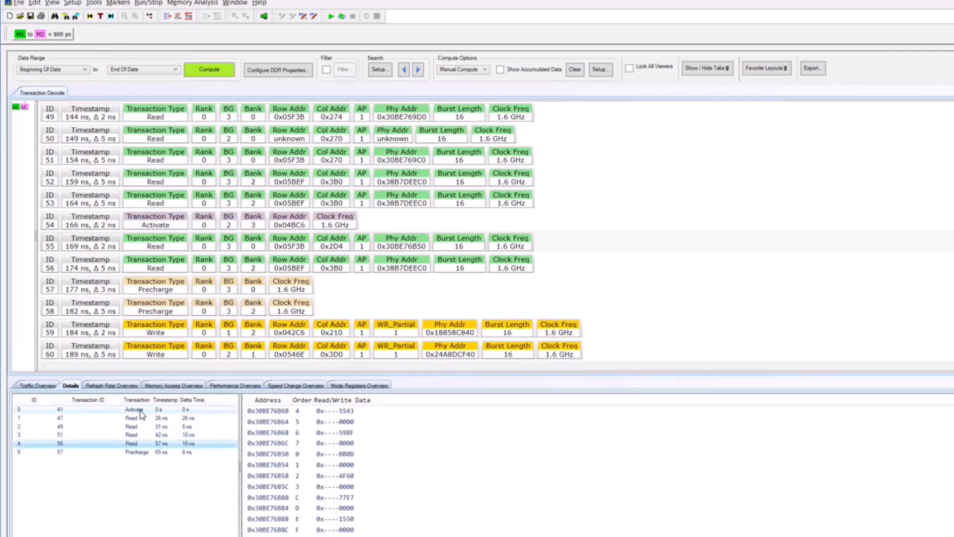
Step: Go to the first Write event from the traffic overview and examine the write data in its transaction details
{"action": "left_click", "coordinate": [35, 385]}
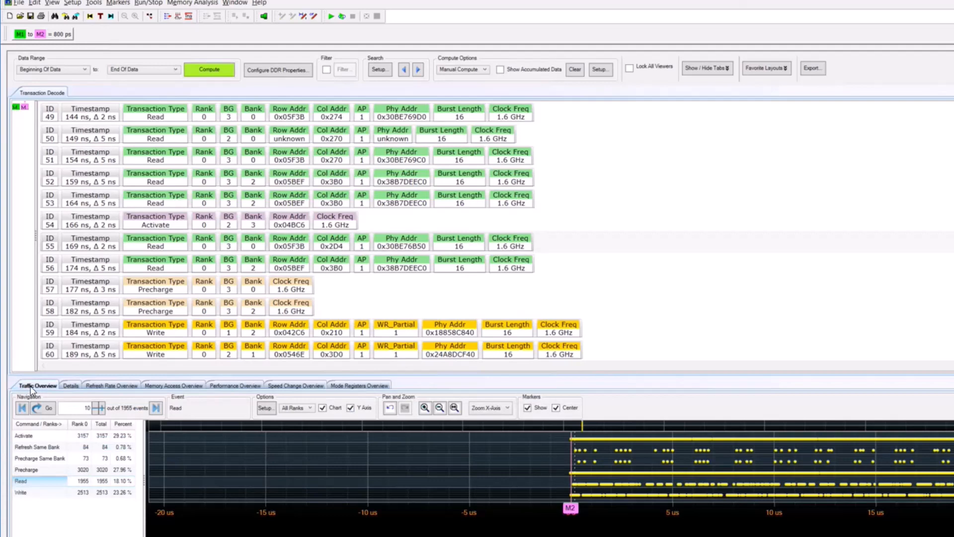
{"action": "left_click", "coordinate": [27, 493]}
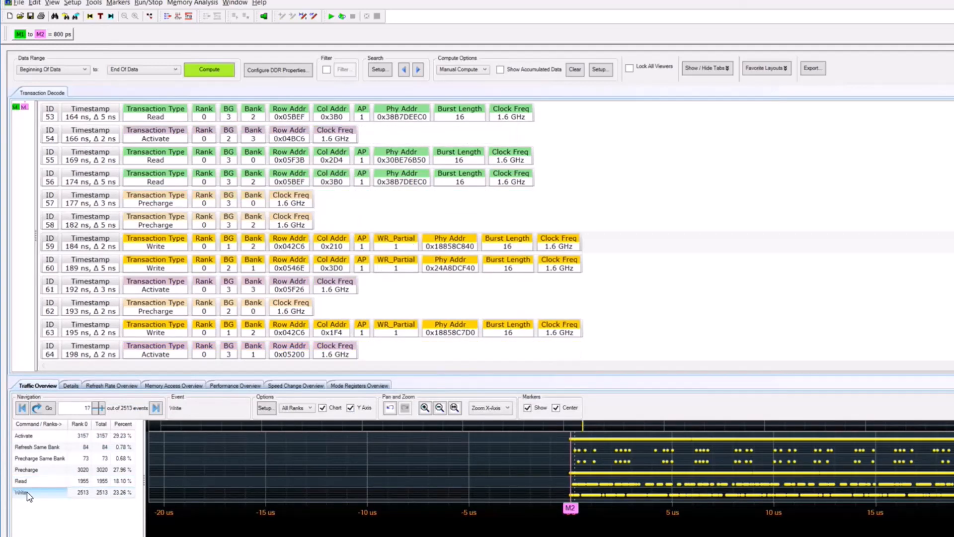
{"action": "left_click", "coordinate": [72, 388]}
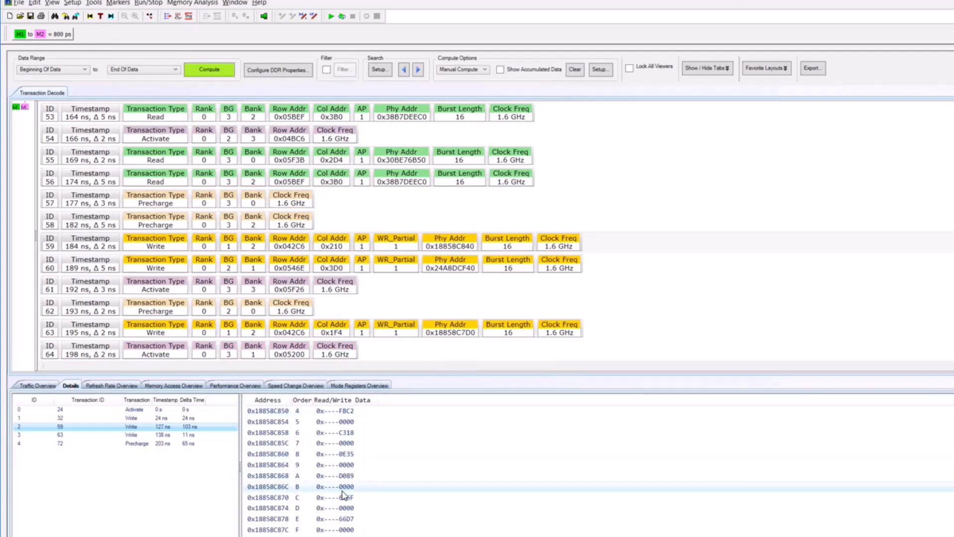
{"action": "left_click", "coordinate": [38, 385]}
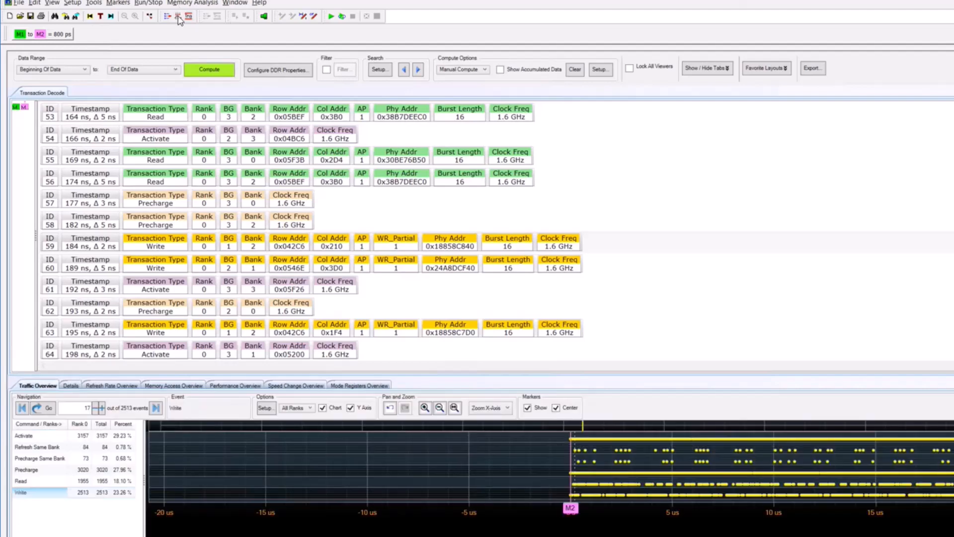
Step: Run a full time/voltage eye scan of Chip Select with its time/voltage diagram shown, and autoscale the CS# signal
{"action": "left_click", "coordinate": [178, 17]}
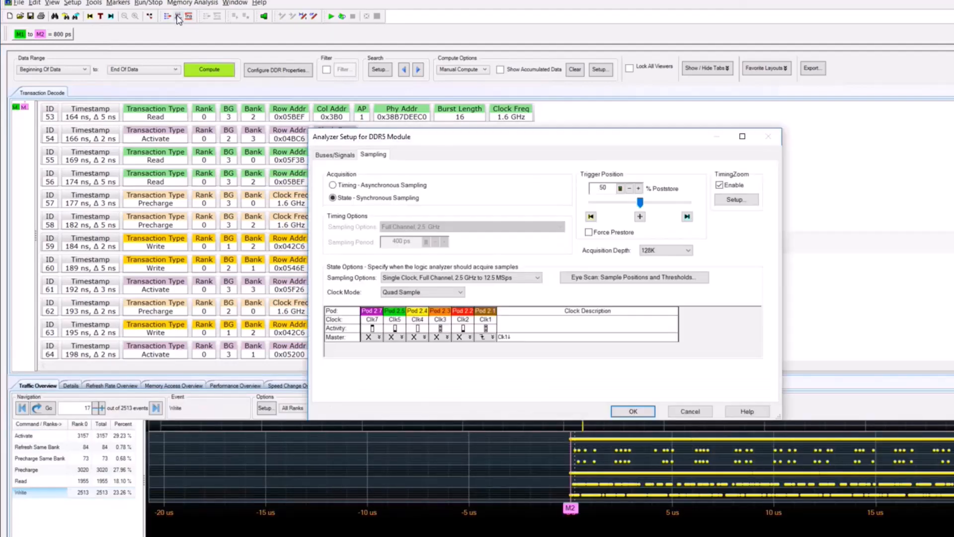
{"action": "left_click", "coordinate": [575, 279]}
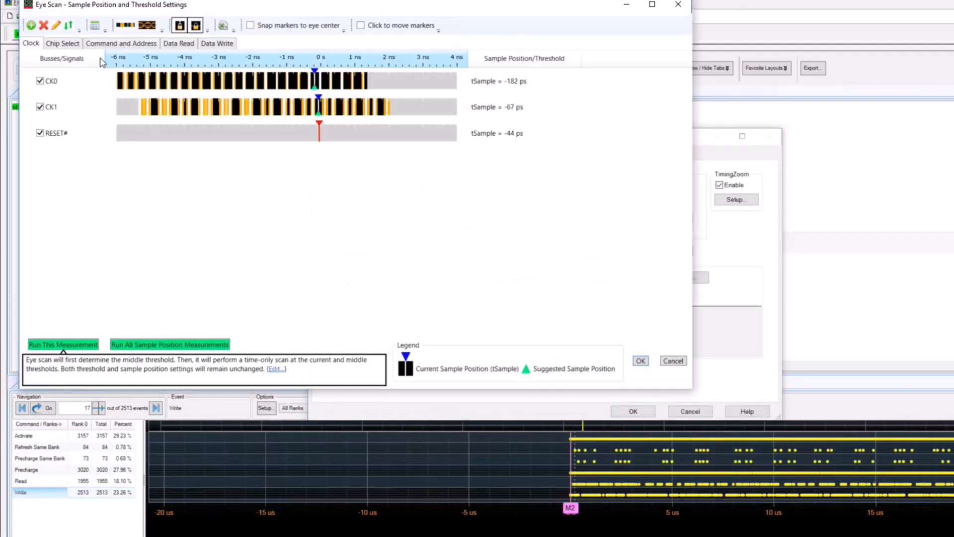
{"action": "left_click", "coordinate": [69, 44]}
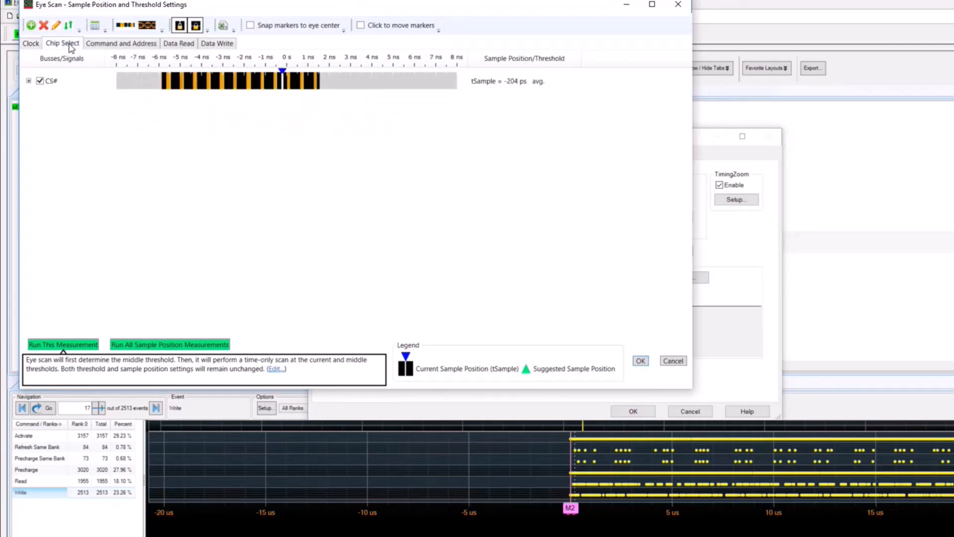
{"action": "left_click", "coordinate": [151, 29]}
{"action": "left_click", "coordinate": [182, 33]}
{"action": "left_click", "coordinate": [146, 26]}
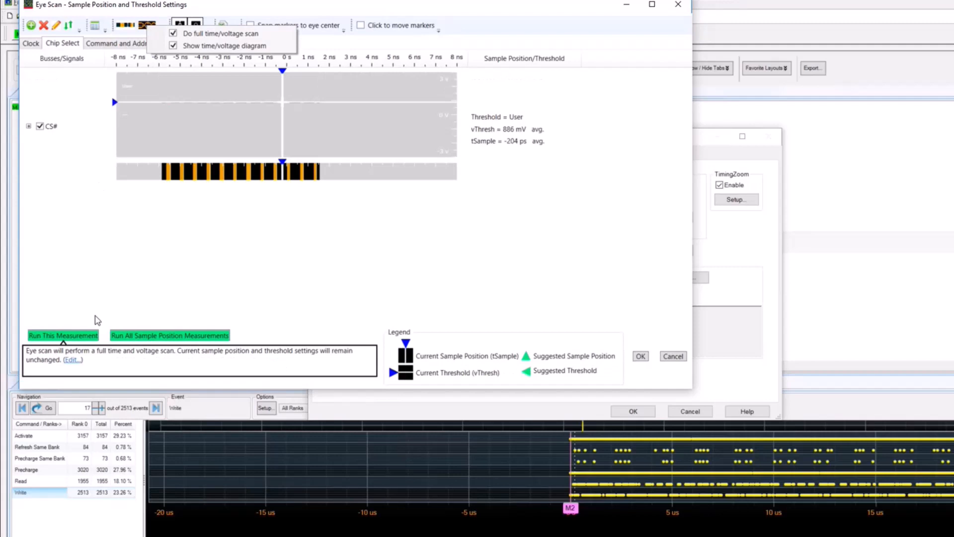
{"action": "left_click", "coordinate": [75, 339]}
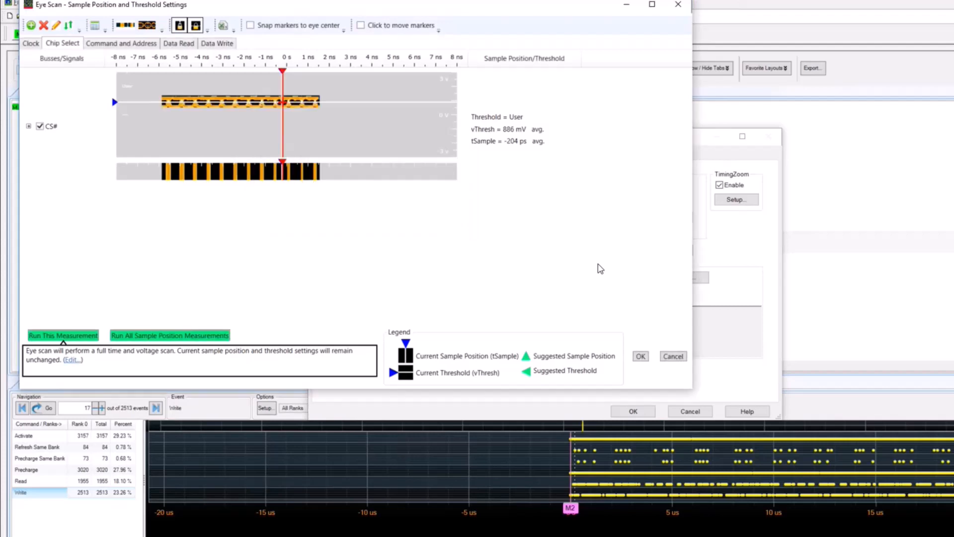
{"action": "right_click", "coordinate": [260, 128]}
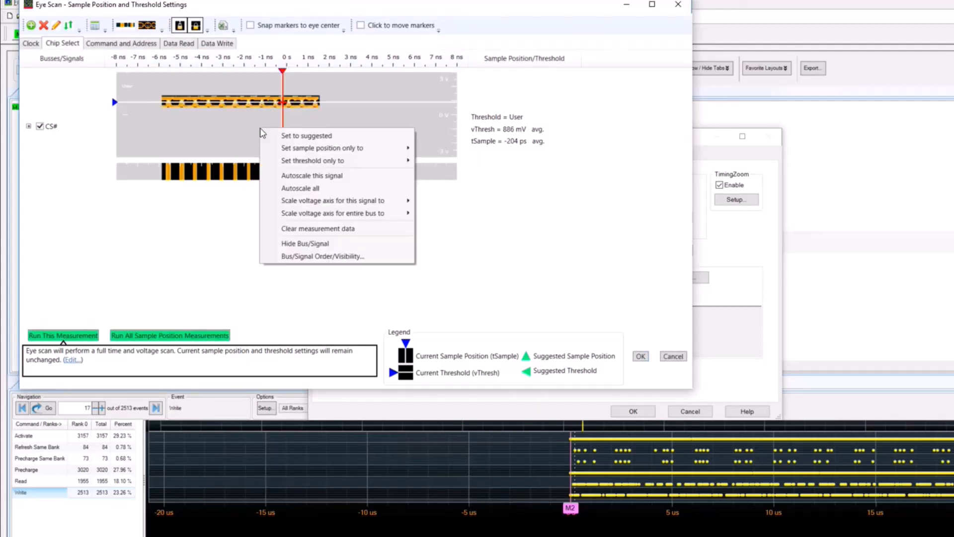
{"action": "left_click", "coordinate": [300, 176]}
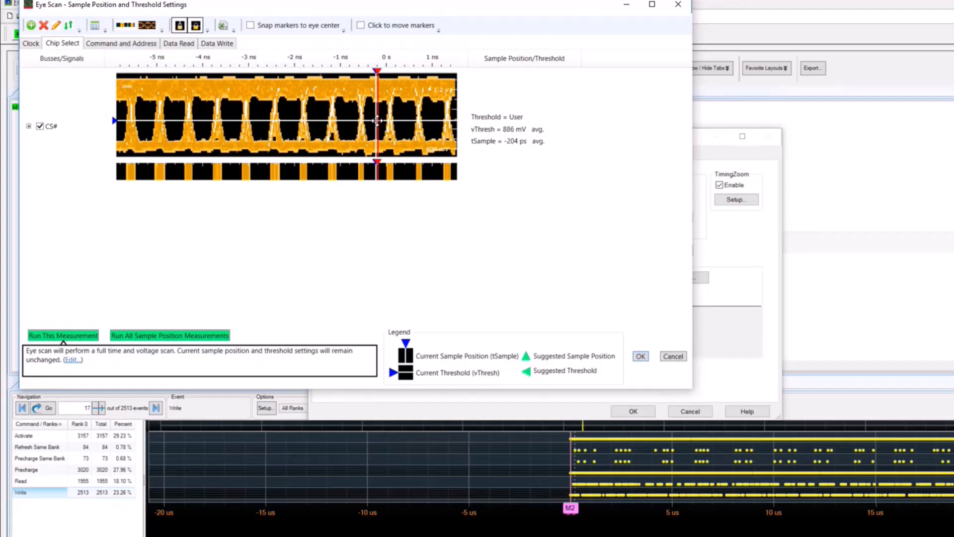
Step: Set the Chip Select color/intensity display to Continuous Hue and enlarge the CS# eye diagram
{"action": "left_click", "coordinate": [56, 26]}
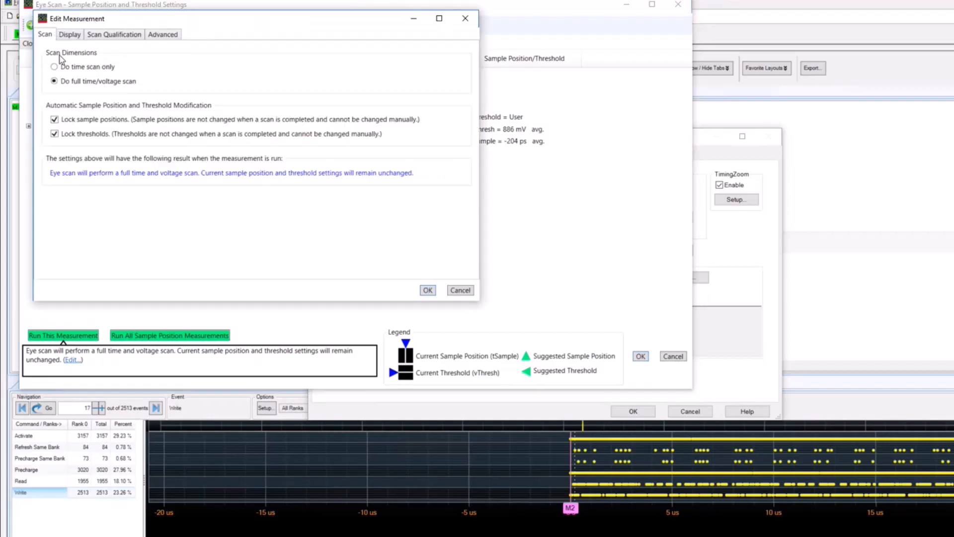
{"action": "left_click", "coordinate": [69, 35]}
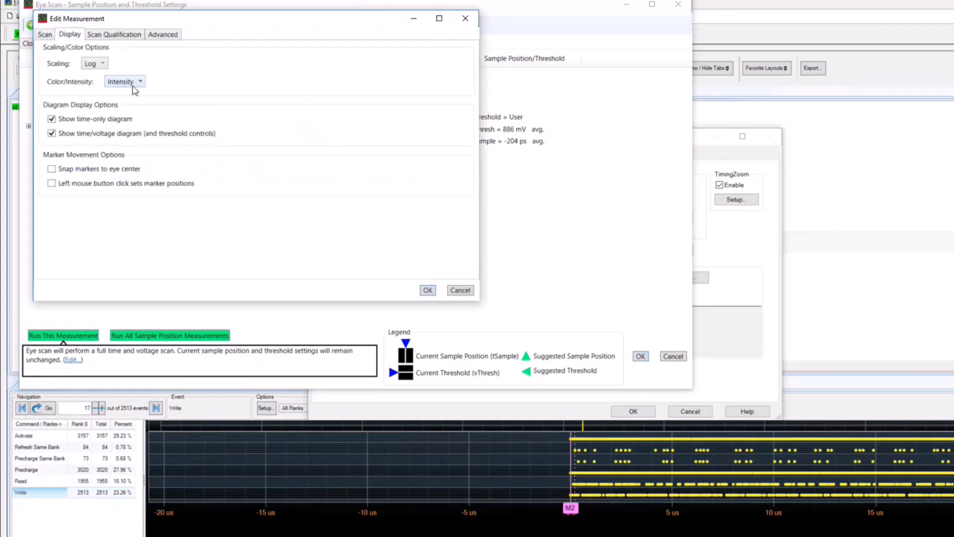
{"action": "left_click", "coordinate": [137, 83]}
{"action": "left_click", "coordinate": [135, 105]}
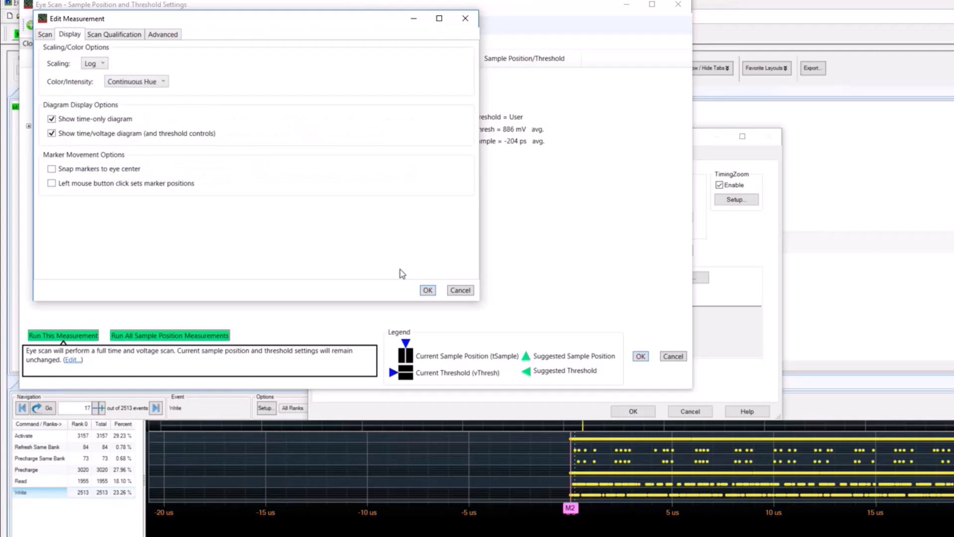
{"action": "left_click", "coordinate": [428, 290]}
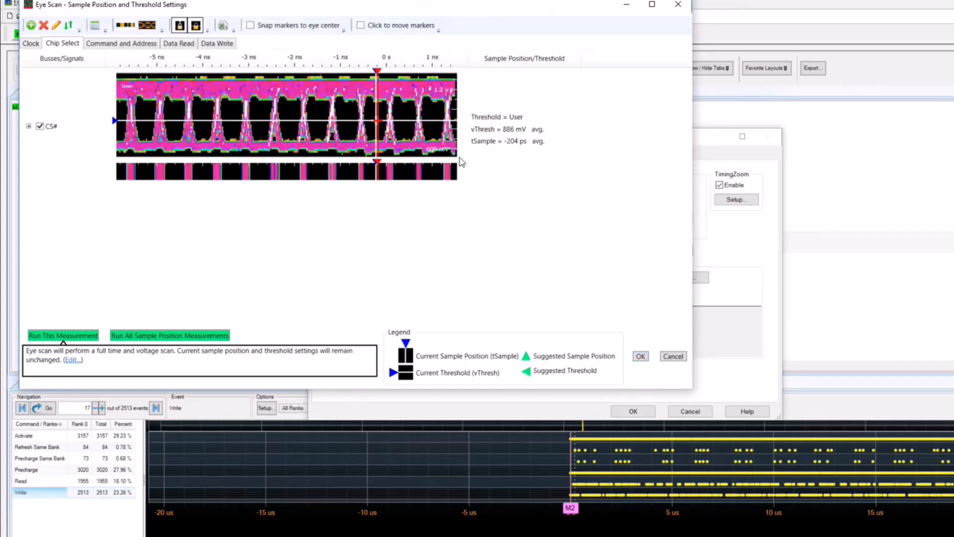
{"action": "left_click_drag", "start_coordinate": [458, 160], "coordinate": [504, 254]}
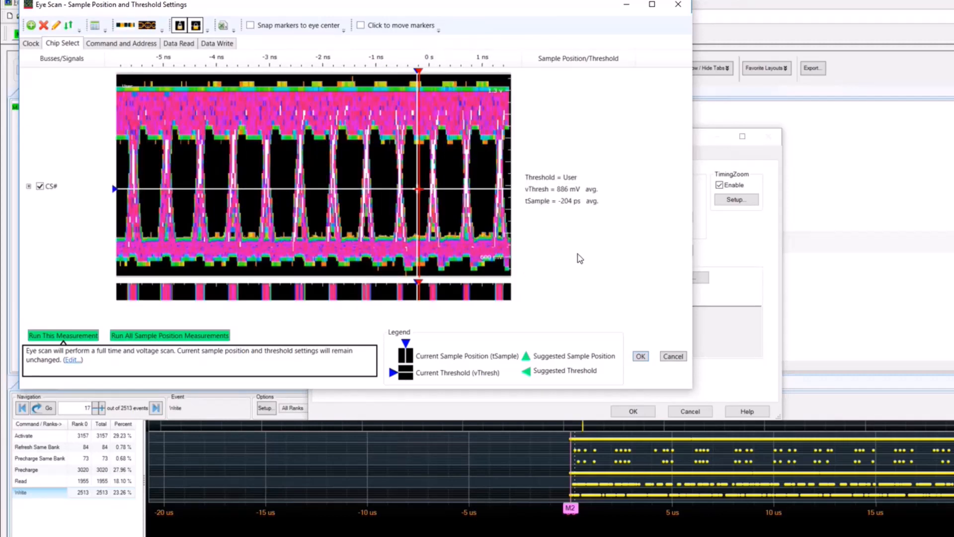
Step: Enable the full time/voltage scan and the time/voltage diagram for the Command and Address measurement
{"action": "left_click", "coordinate": [116, 46]}
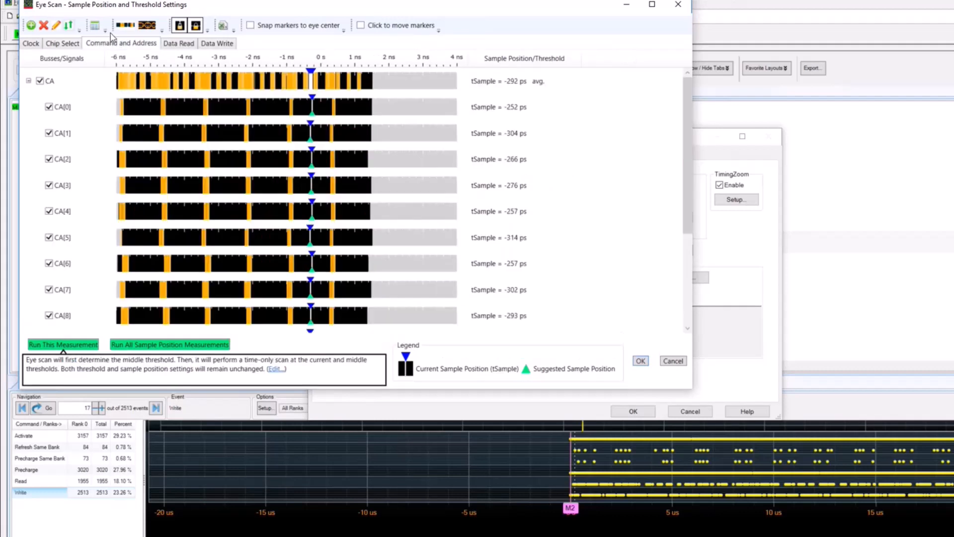
{"action": "left_click", "coordinate": [162, 28]}
{"action": "left_click", "coordinate": [176, 31]}
{"action": "left_click", "coordinate": [176, 43]}
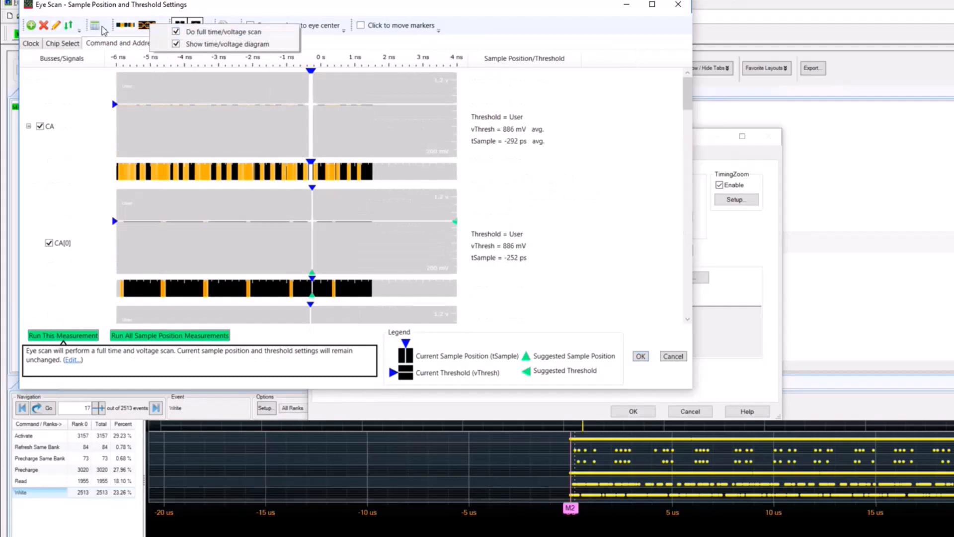
{"action": "left_click", "coordinate": [37, 112]}
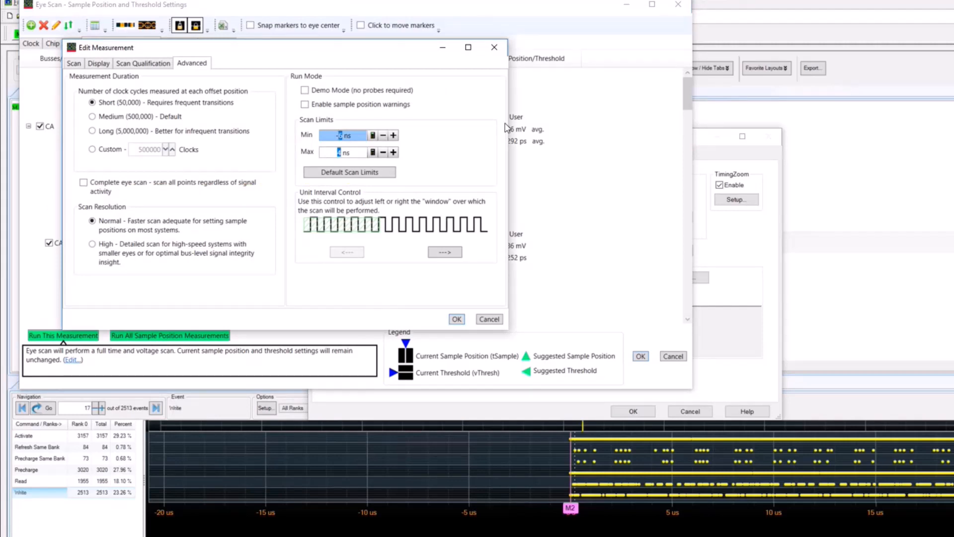
Step: Set the Command and Address scan limits to -2 ns and 2 ns, and run the measurement
{"action": "type", "text": "2"}
{"action": "left_click", "coordinate": [342, 152]}
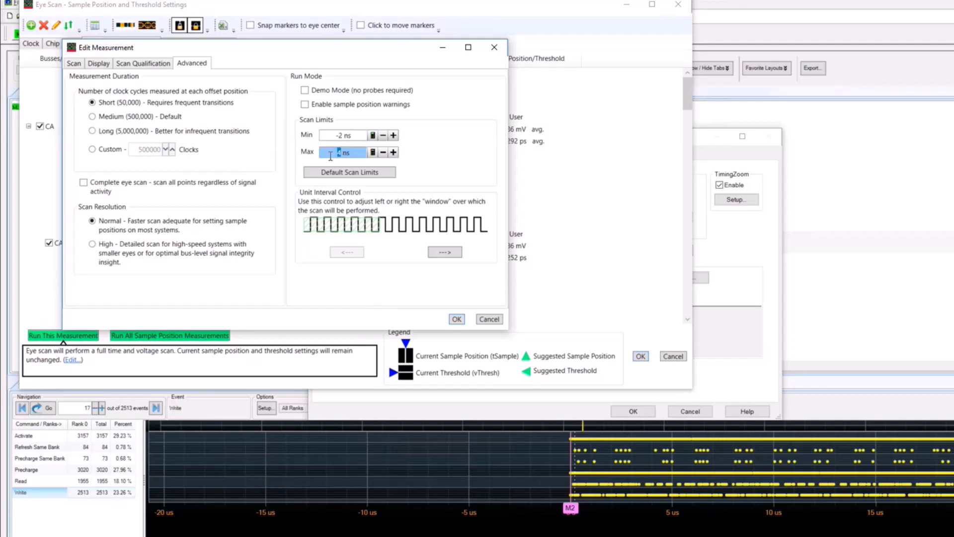
{"action": "type", "text": "2"}
{"action": "key", "text": "Return"}
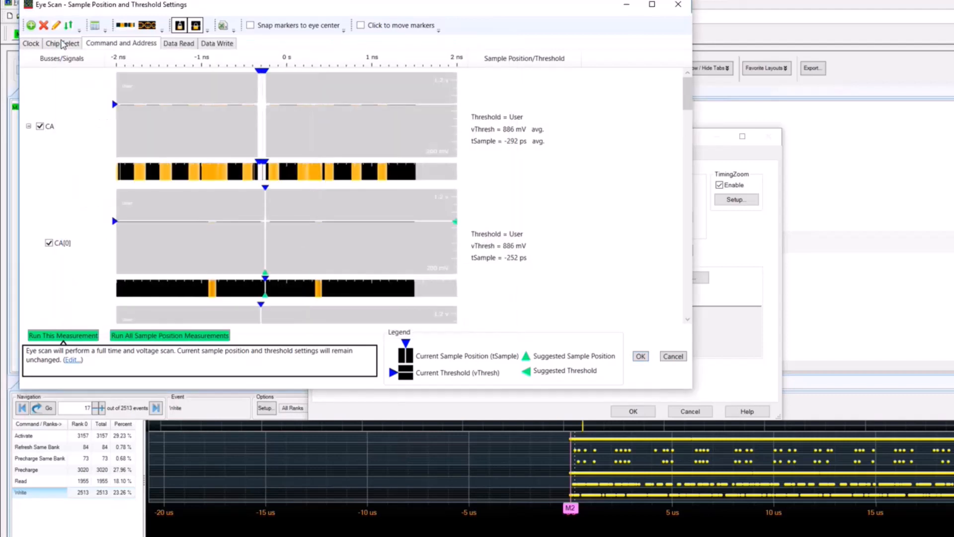
{"action": "left_click", "coordinate": [70, 335]}
Step: Set the color/intensity display of the Command and Address measurement to Color Graded
{"action": "left_click", "coordinate": [56, 26]}
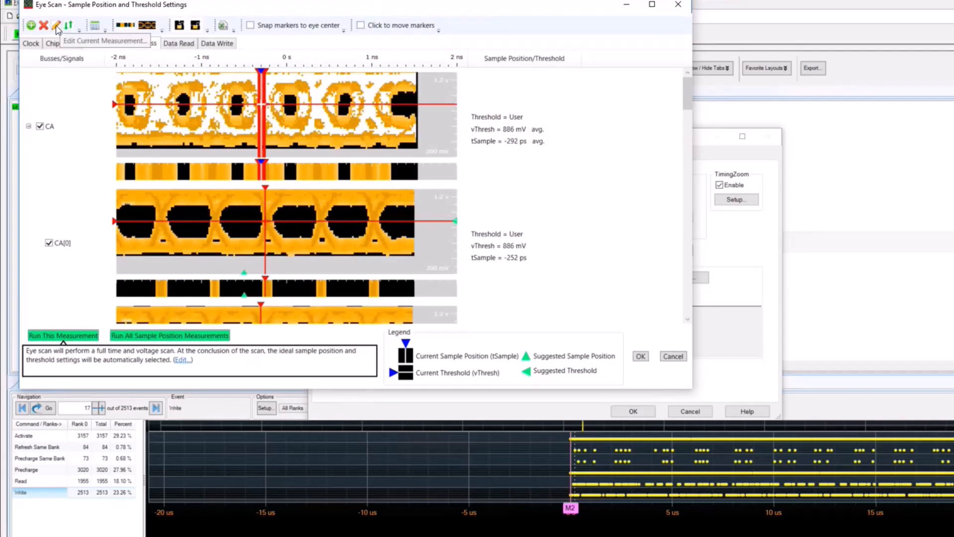
{"action": "left_click", "coordinate": [129, 93]}
{"action": "left_click", "coordinate": [194, 143]}
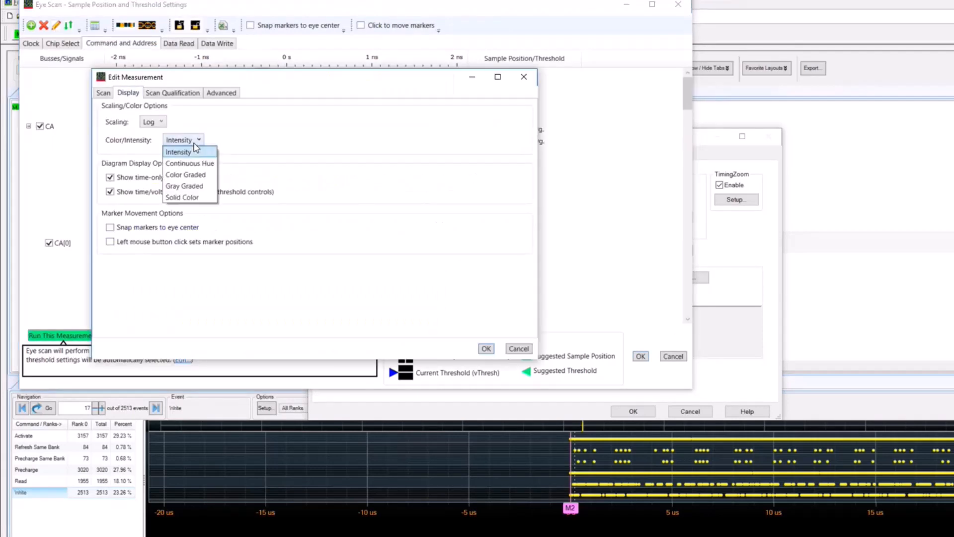
{"action": "left_click", "coordinate": [188, 172]}
{"action": "left_click", "coordinate": [486, 349]}
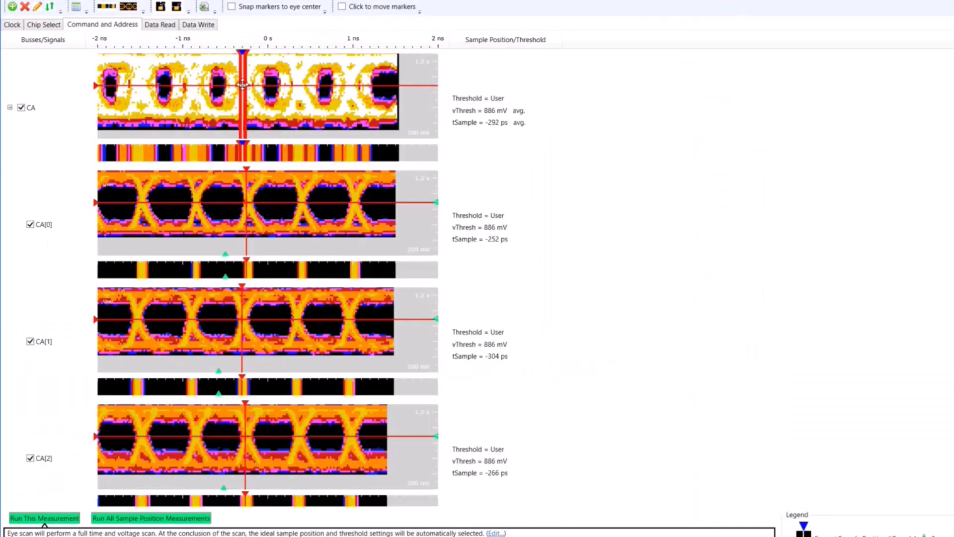
Step: Move the CA bus markers to about -590 ps and on to about 12 ps and 897.7 mV, checking the individual CA signals
{"action": "mouse_move", "coordinate": [242, 85]}
{"action": "left_mouse_down"}
{"action": "mouse_move", "coordinate": [223, 128]}
{"action": "mouse_move", "coordinate": [222, 189]}
{"action": "mouse_move", "coordinate": [217, 86]}
{"action": "left_mouse_up"}
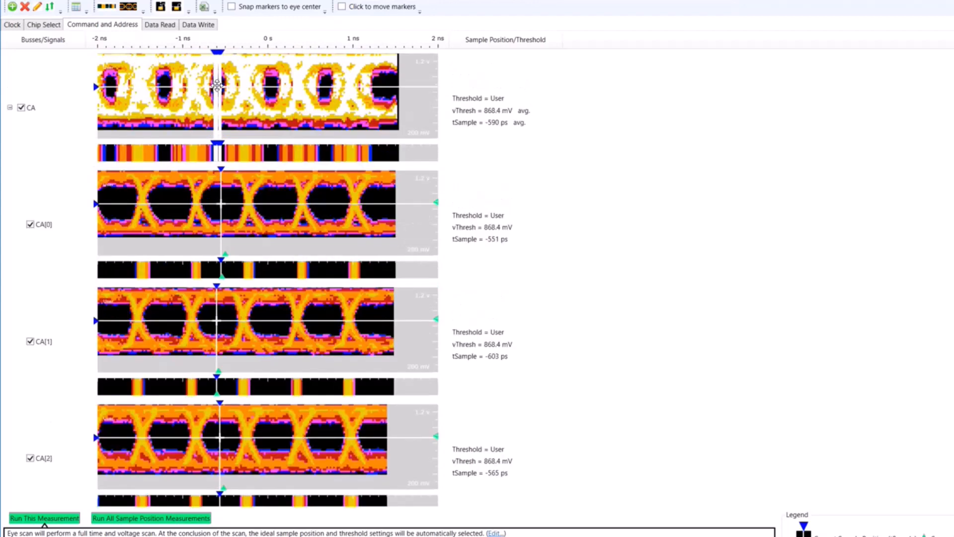
{"action": "left_click_drag", "start_coordinate": [225, 88], "coordinate": [267, 86]}
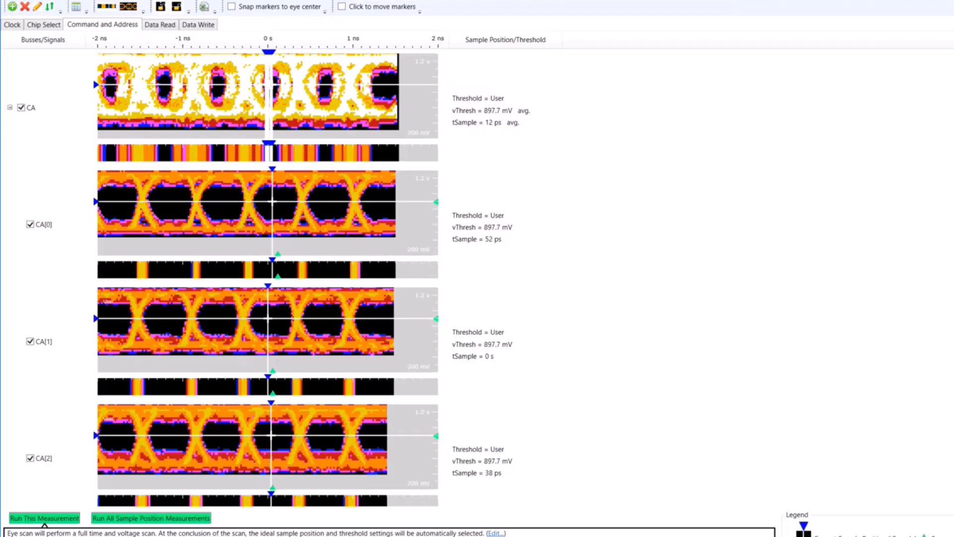
{"action": "scroll", "coordinate": [271, 437], "scroll_direction": "down", "scroll_amount": 6}
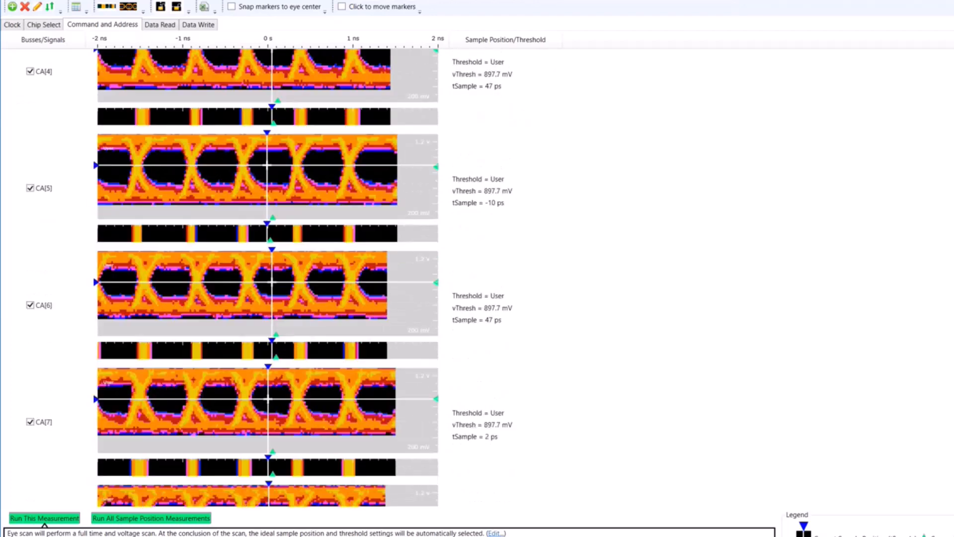
{"action": "scroll", "coordinate": [271, 278], "scroll_direction": "up", "scroll_amount": 6}
Step: Set the CA bus to its suggested sample positions and thresholds, and lock both settings
{"action": "right_click", "coordinate": [292, 85]}
{"action": "left_click", "coordinate": [309, 97]}
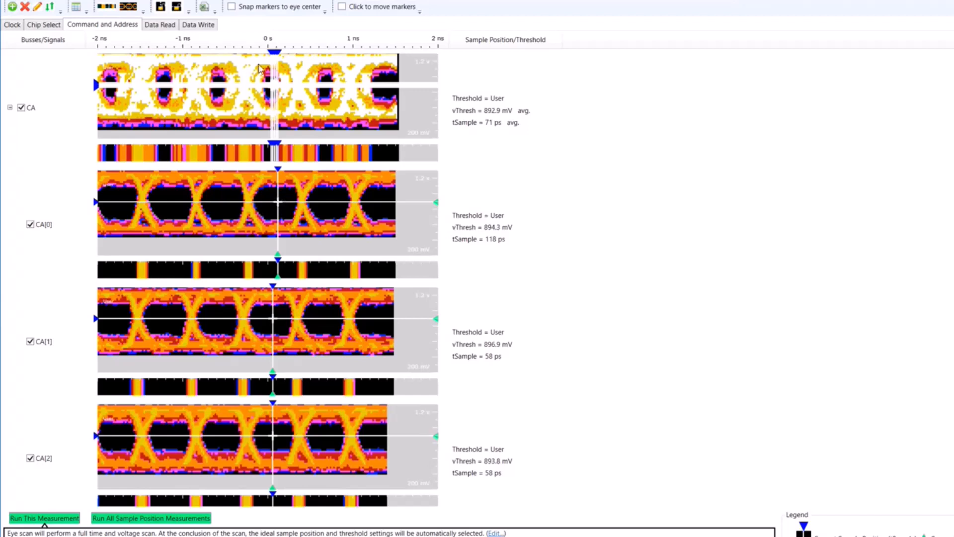
{"action": "left_click", "coordinate": [176, 7]}
{"action": "left_click", "coordinate": [160, 6]}
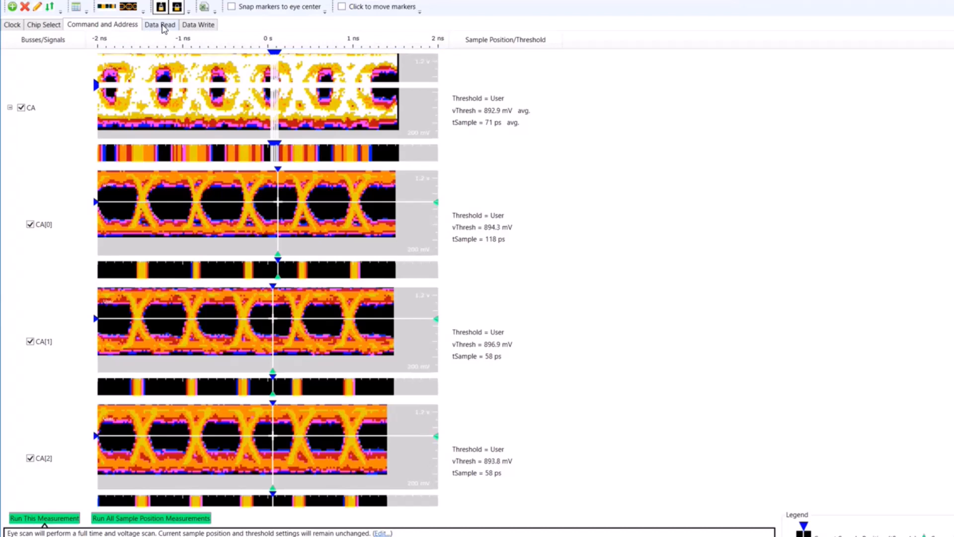
Step: Enable the full time/voltage scan and the time/voltage diagram for the Data Read measurement
{"action": "left_click", "coordinate": [163, 25]}
{"action": "left_click", "coordinate": [143, 10]}
{"action": "left_click", "coordinate": [159, 26]}
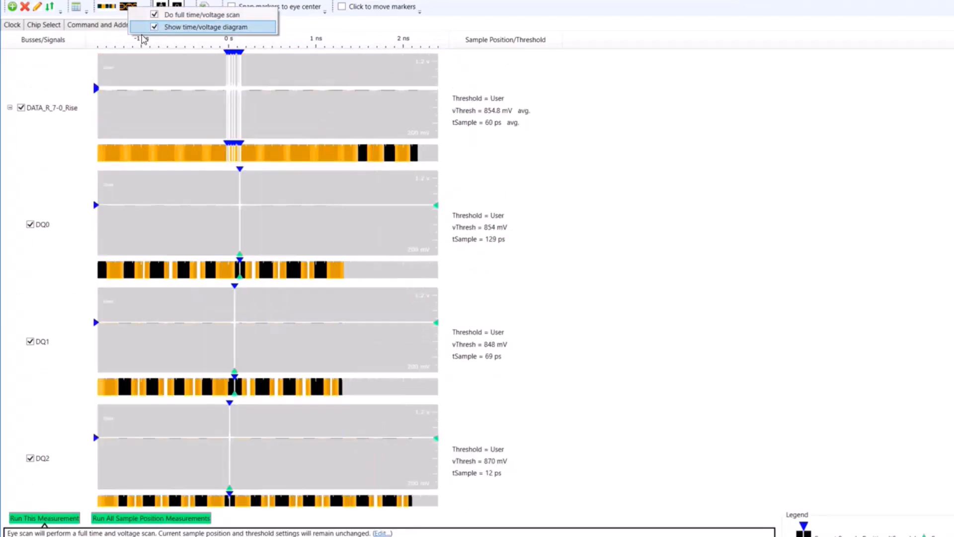
{"action": "left_click", "coordinate": [110, 88]}
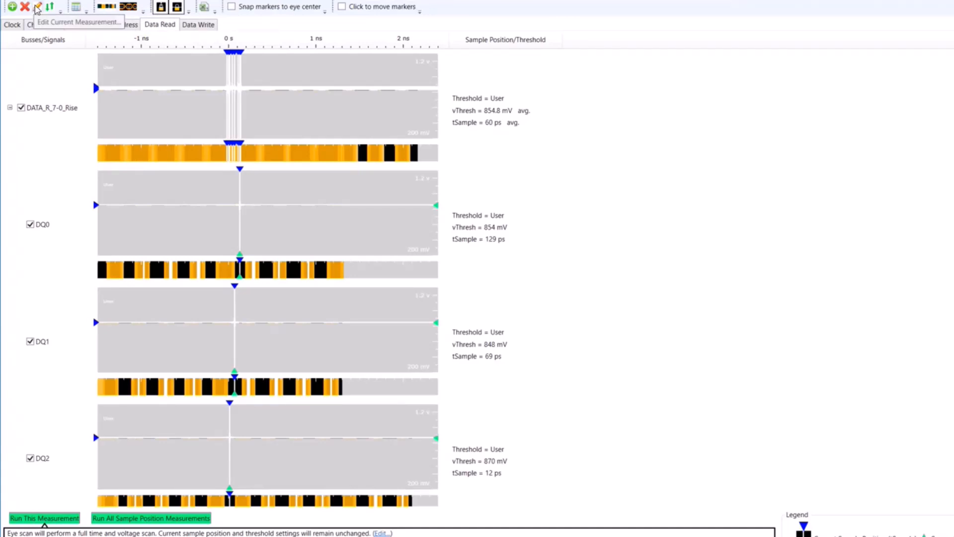
Step: Extend the Data Read scan's minimum limit, switch its scan qualification to Signal Trace Mode, and run the measurement
{"action": "left_click", "coordinate": [37, 8]}
{"action": "left_click", "coordinate": [238, 127]}
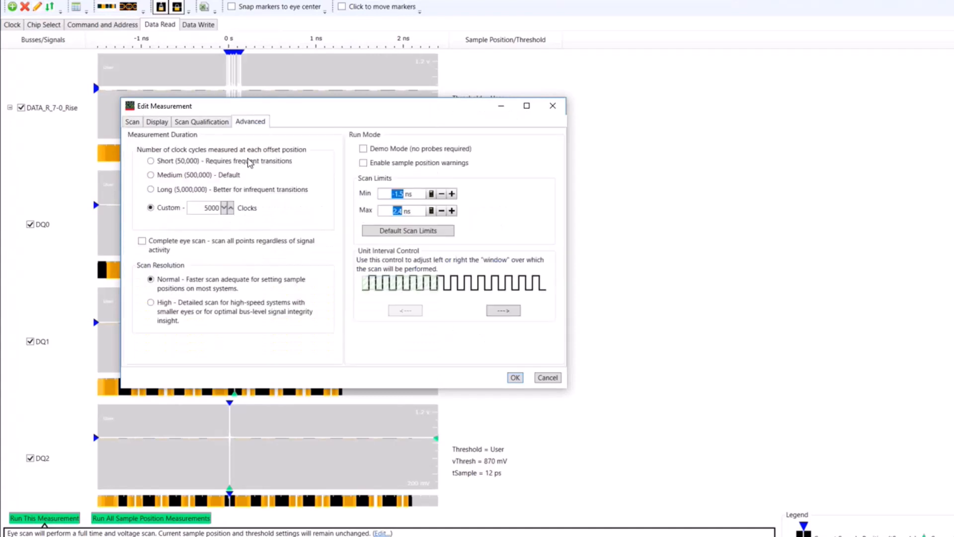
{"action": "double_click", "coordinate": [398, 194]}
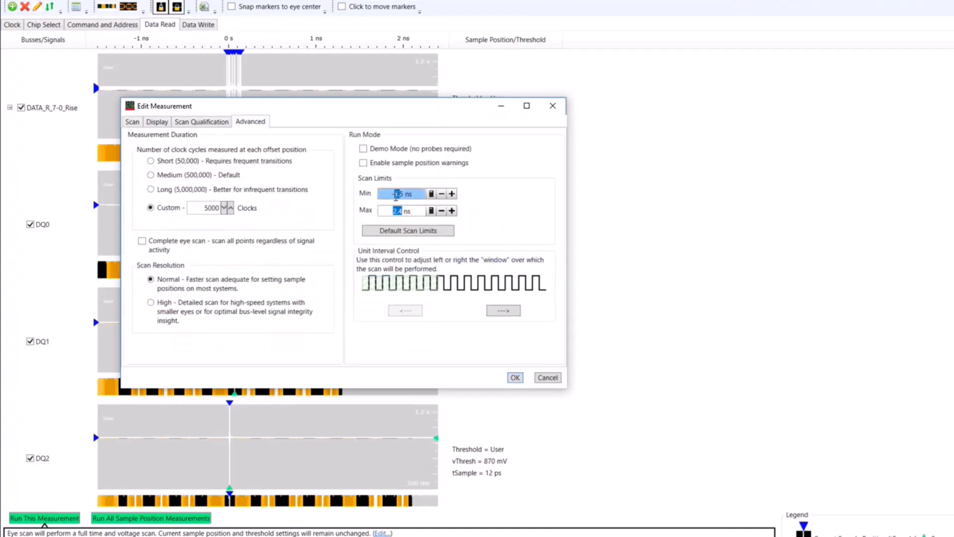
{"action": "left_click", "coordinate": [199, 124]}
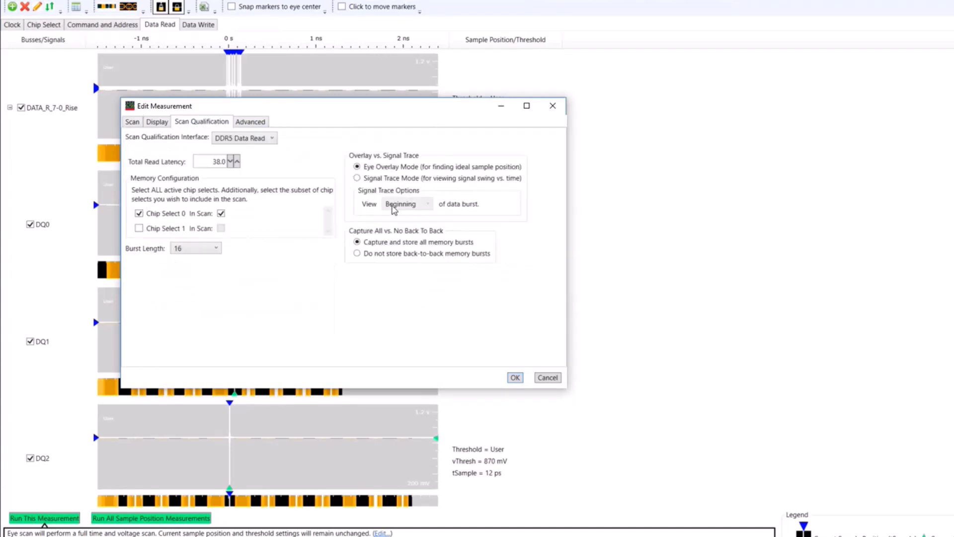
{"action": "left_click", "coordinate": [357, 178]}
{"action": "left_click", "coordinate": [514, 377]}
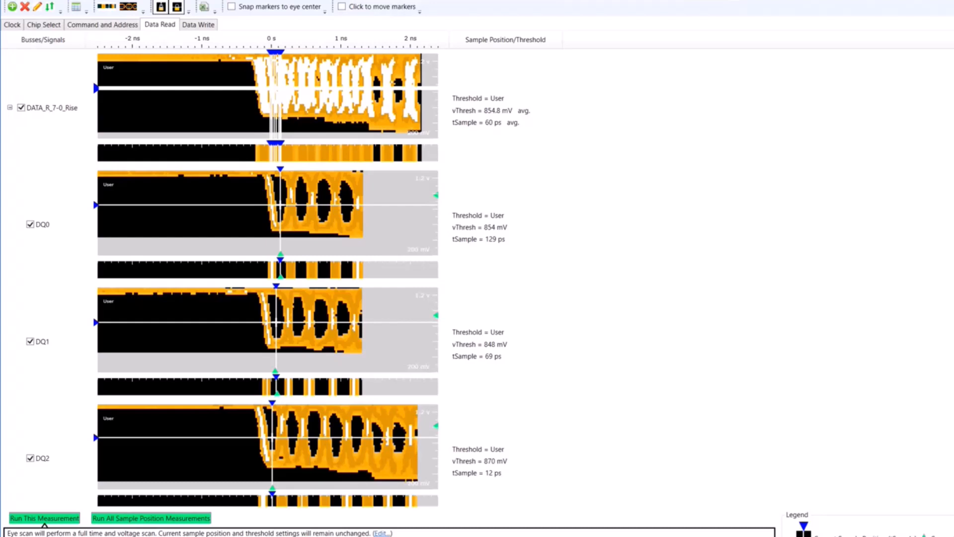
Step: Switch the Data Read eye diagrams to the multicolour display and enlarge them, widening and heightening the signal plots
{"action": "left_click", "coordinate": [37, 7]}
{"action": "left_click", "coordinate": [57, 21]}
{"action": "left_click", "coordinate": [126, 67]}
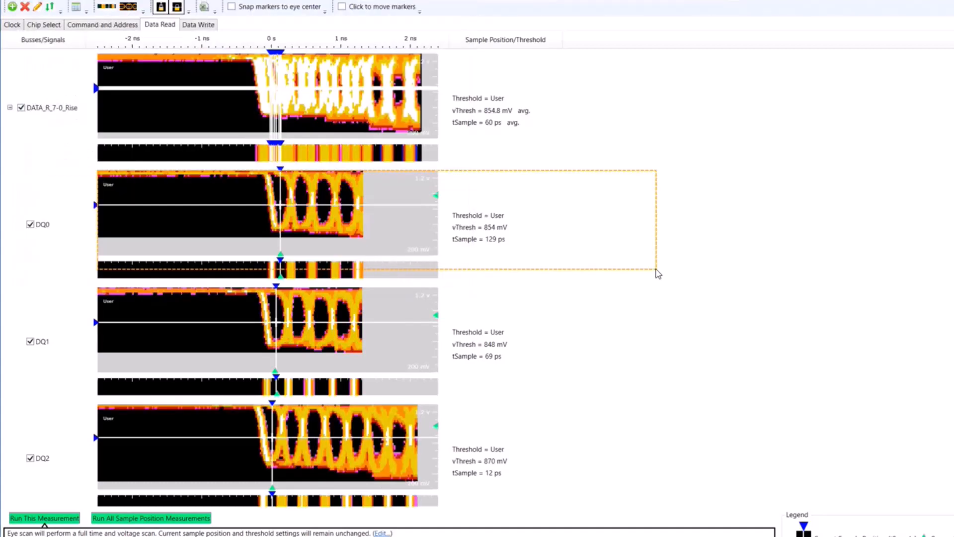
{"action": "left_click_drag", "start_coordinate": [655, 271], "coordinate": [659, 273]}
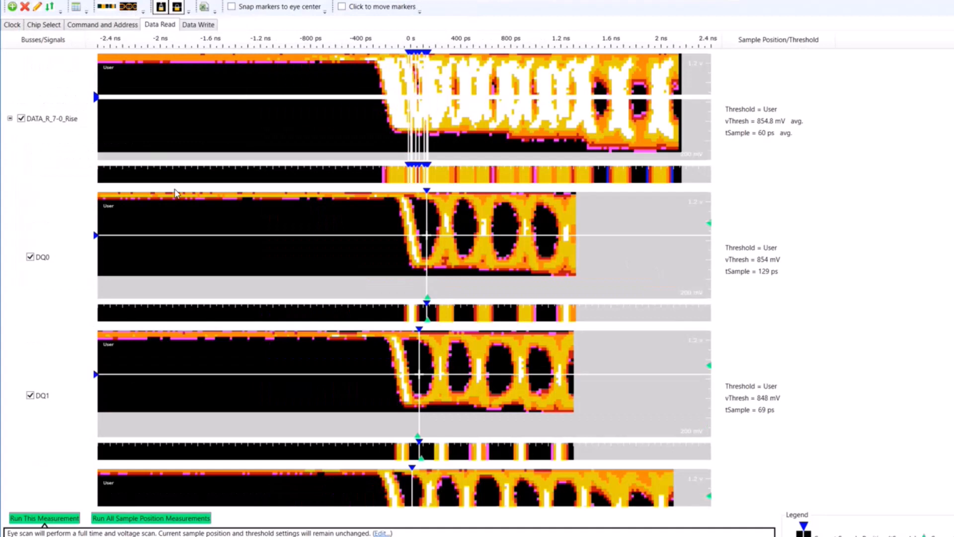
Step: Unlock the Data Read thresholds to raise DQ0's threshold to 919.5 mV, relock them, and hide the time-only diagrams
{"action": "left_click", "coordinate": [128, 7]}
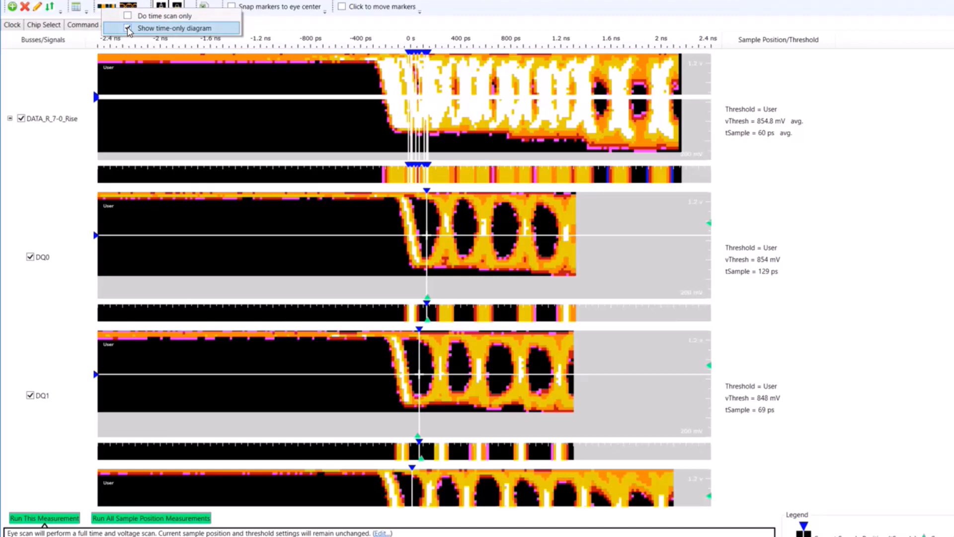
{"action": "left_click", "coordinate": [436, 234]}
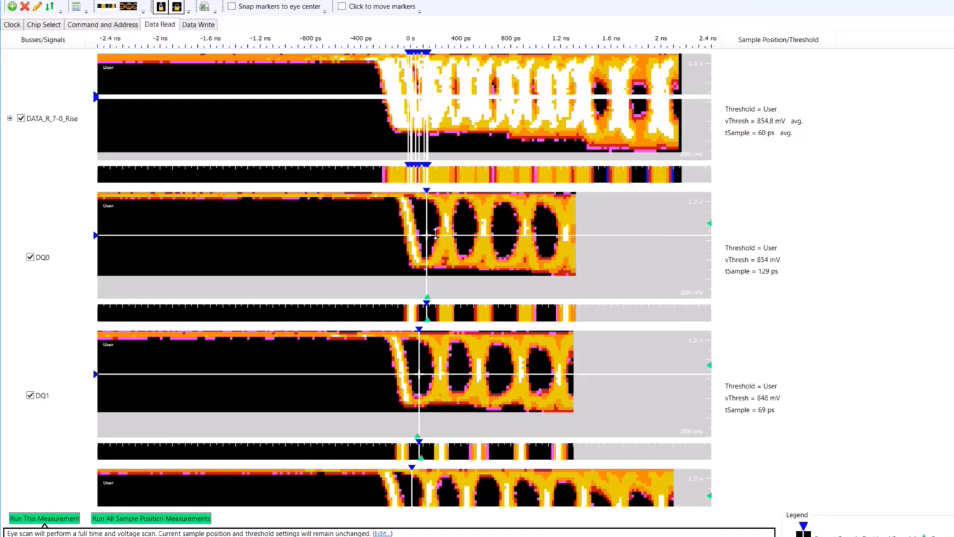
{"action": "left_click", "coordinate": [176, 7]}
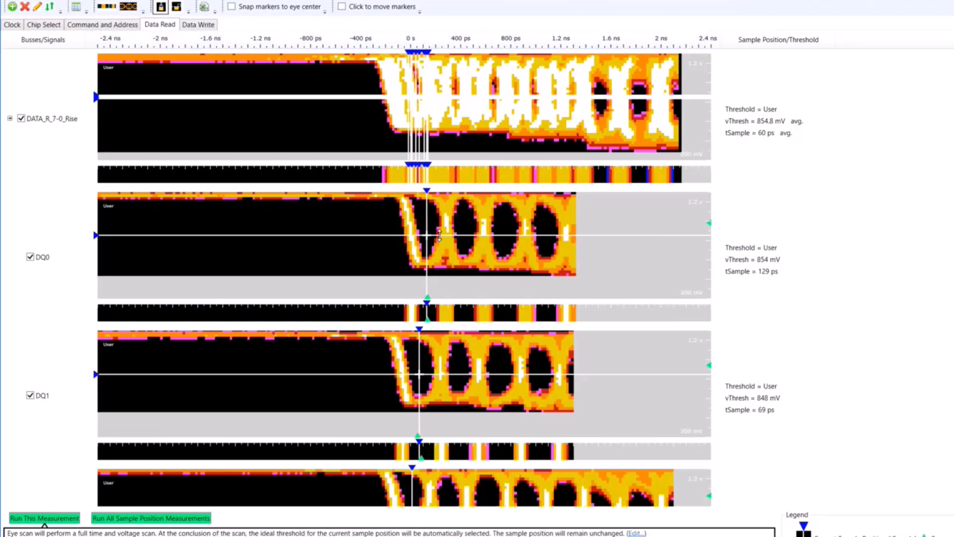
{"action": "mouse_move", "coordinate": [439, 235]}
{"action": "left_mouse_down"}
{"action": "mouse_move", "coordinate": [438, 257]}
{"action": "mouse_move", "coordinate": [437, 228]}
{"action": "left_mouse_up"}
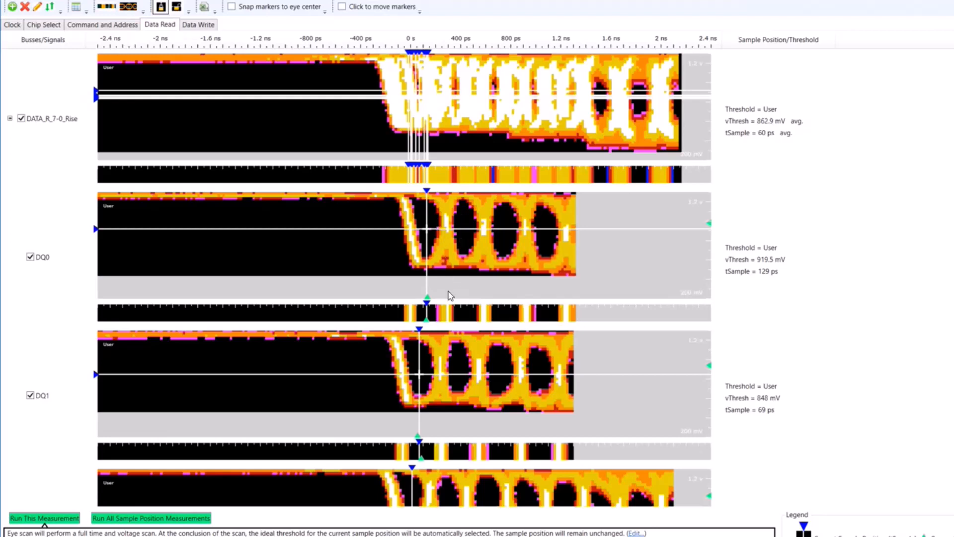
{"action": "left_click", "coordinate": [176, 7]}
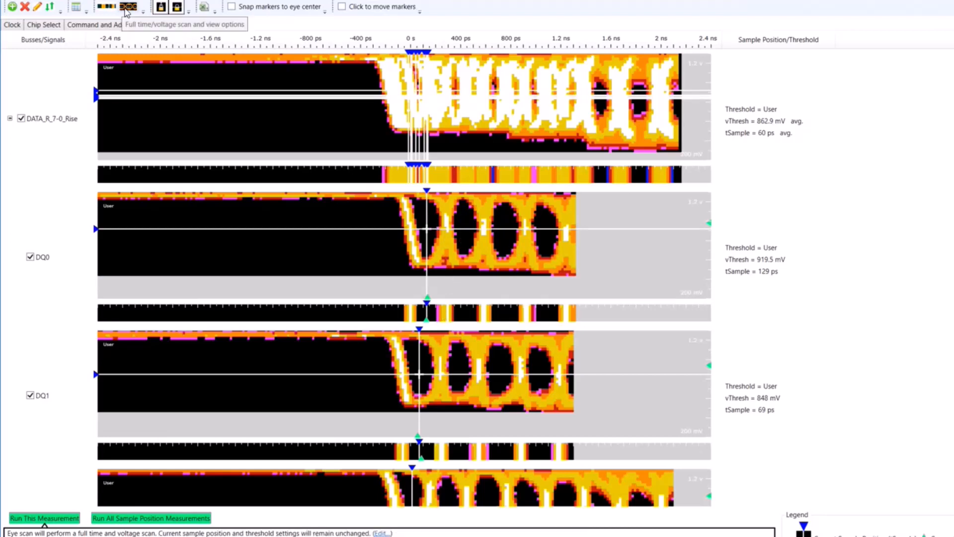
{"action": "left_click", "coordinate": [128, 11]}
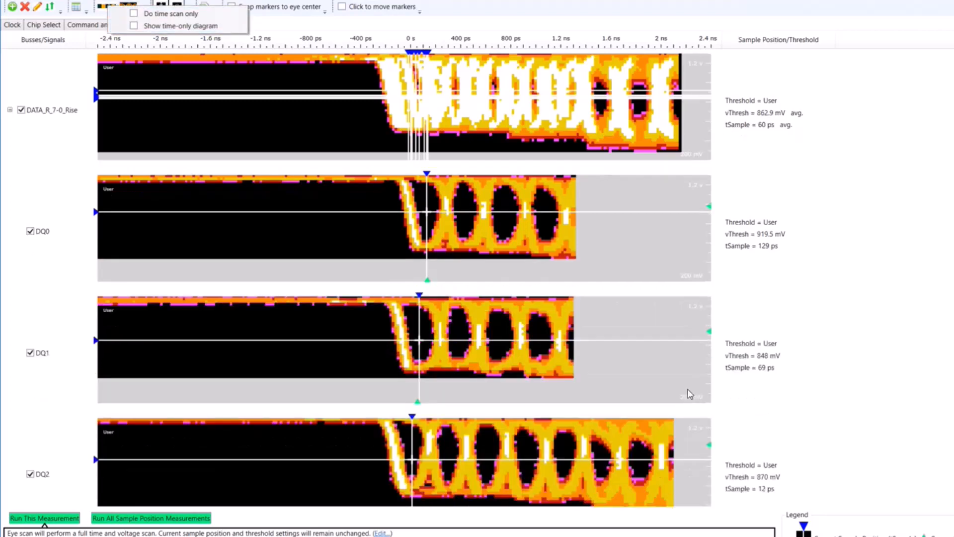
{"action": "left_click", "coordinate": [724, 405]}
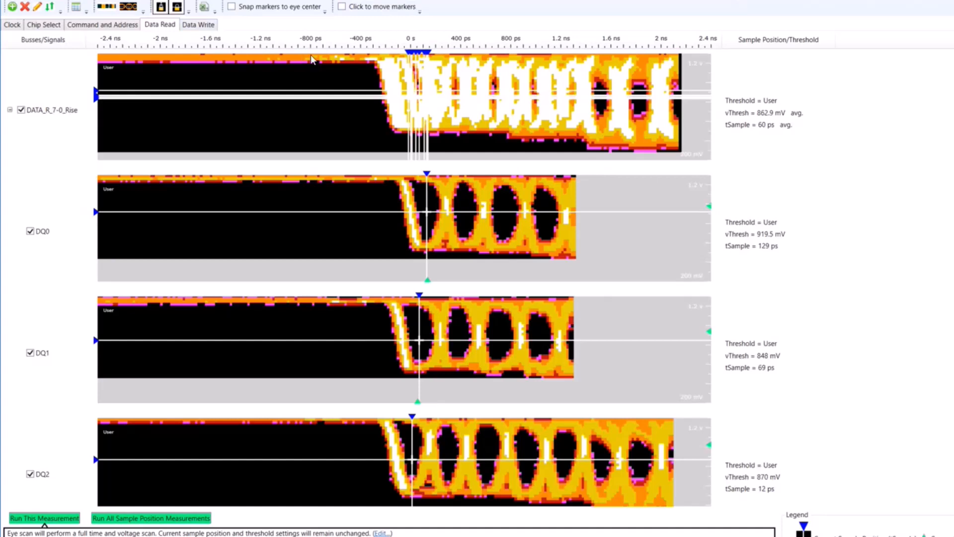
Step: Open the Data Write measurement, check its DQ eye scans, and unlock both sample positions and thresholds
{"action": "left_click", "coordinate": [200, 29]}
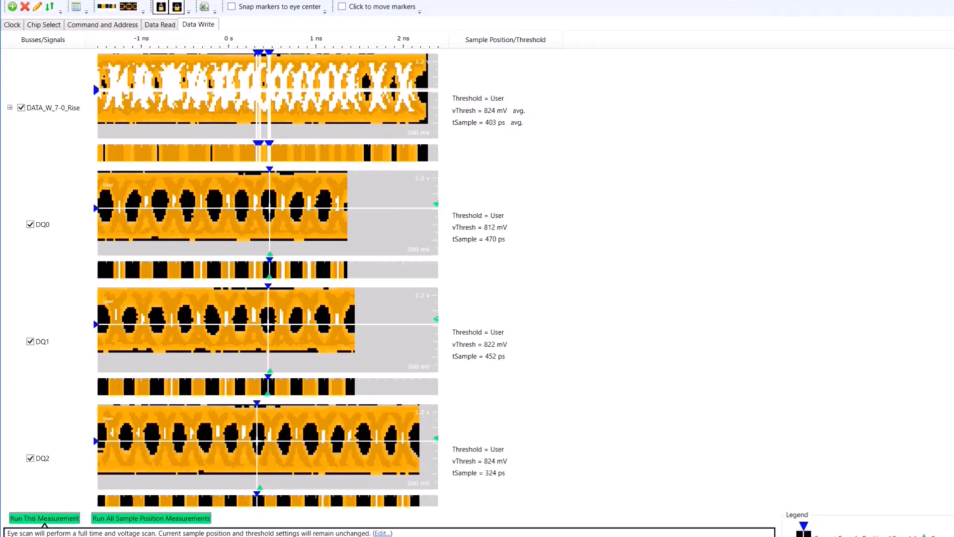
{"action": "scroll", "coordinate": [267, 278], "scroll_direction": "down", "scroll_amount": 5}
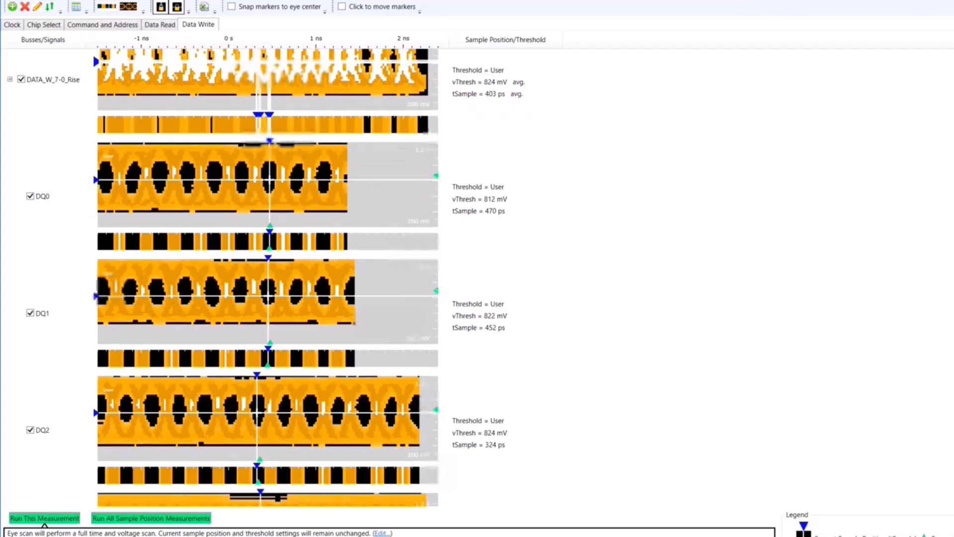
{"action": "scroll", "coordinate": [267, 279], "scroll_direction": "down", "scroll_amount": 1}
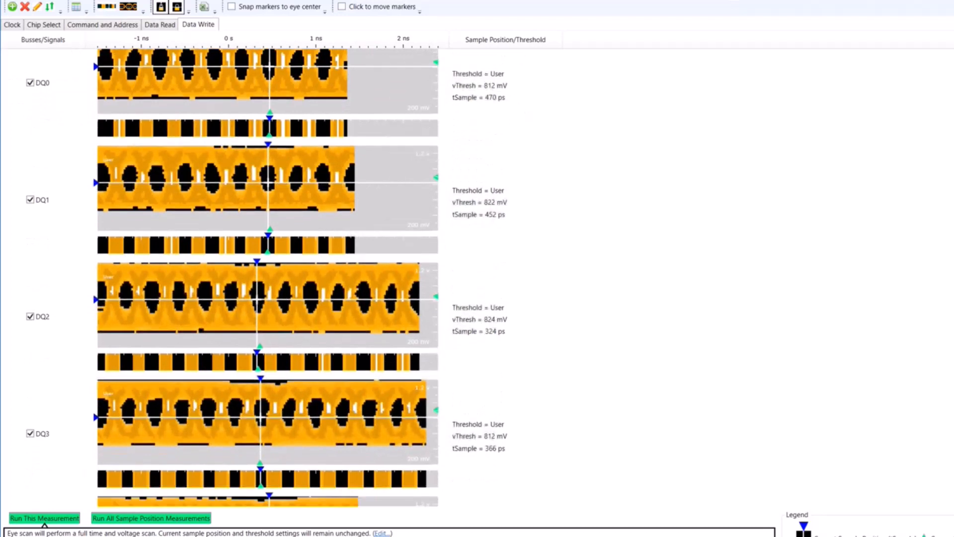
{"action": "scroll", "coordinate": [267, 278], "scroll_direction": "down", "scroll_amount": 1}
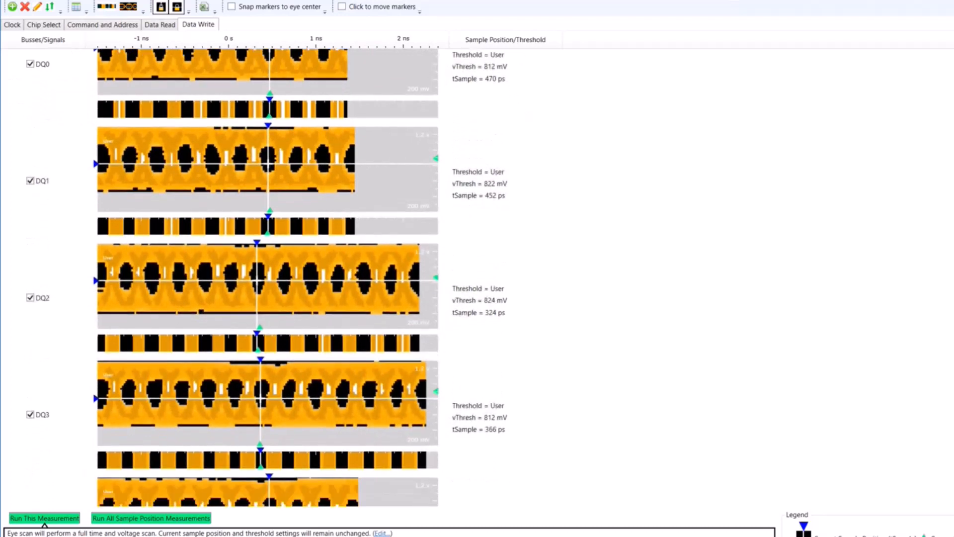
{"action": "left_click", "coordinate": [160, 10]}
{"action": "left_click", "coordinate": [181, 8]}
Step: Raise the Data Write rising-edge thresholds to 888.3 mV for DQ3, 894.4 mV for DQ2 and 886.5 mV for DQ1
{"action": "left_click_drag", "start_coordinate": [261, 398], "coordinate": [260, 392]}
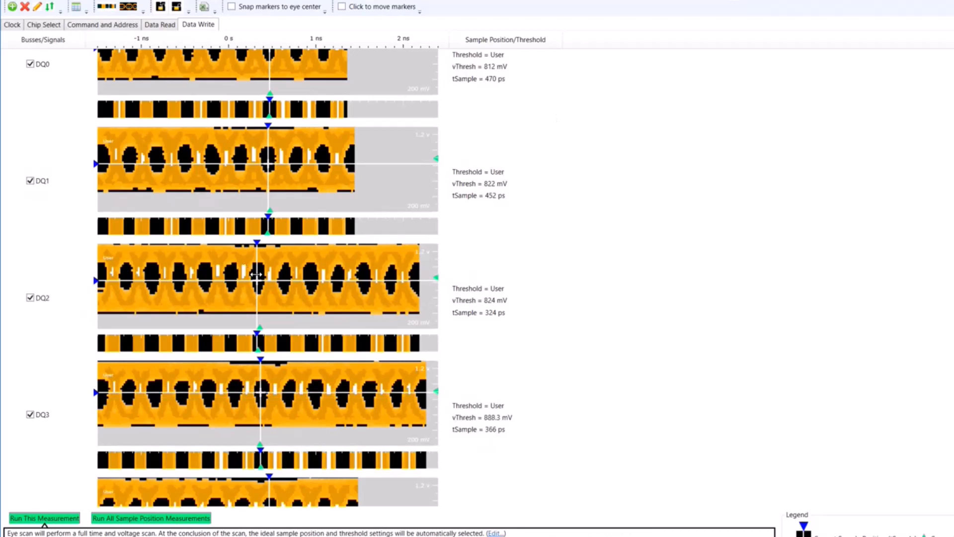
{"action": "left_click_drag", "start_coordinate": [256, 280], "coordinate": [255, 274]}
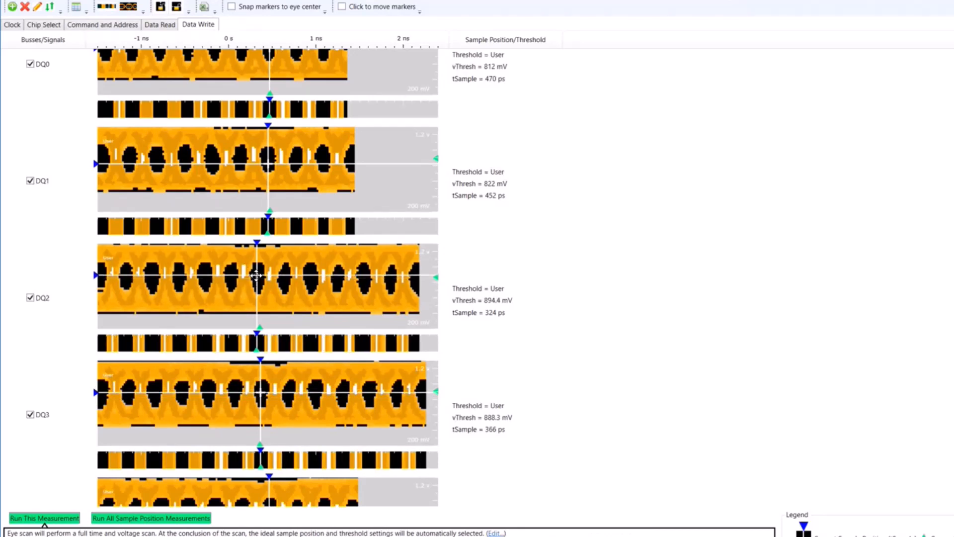
{"action": "left_click_drag", "start_coordinate": [266, 165], "coordinate": [266, 159]}
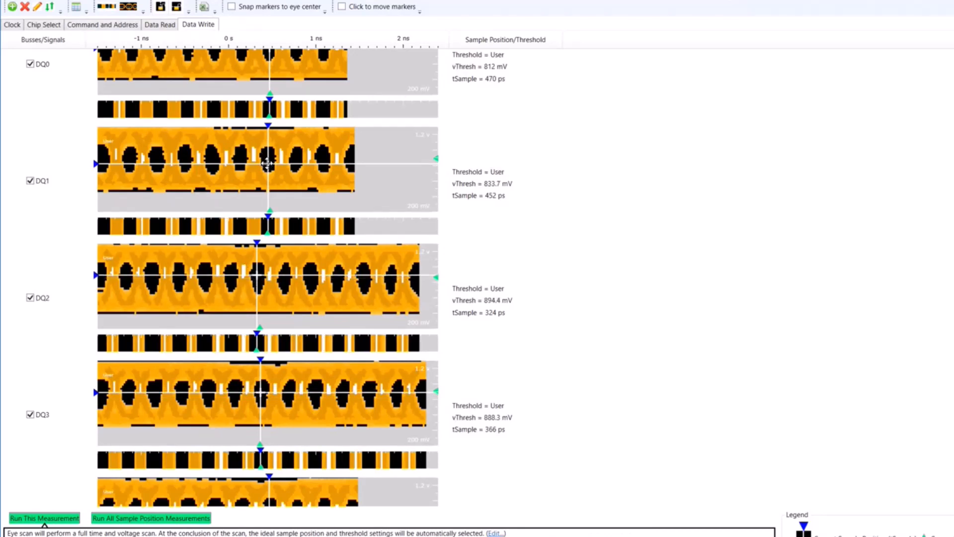
Step: Set the DATA_W_7-0_Rise bus to its suggested settings and shift the sample positions to 456 ps for DQ1 and 344 ps for DQ2
{"action": "scroll", "coordinate": [267, 199], "scroll_direction": "up", "scroll_amount": 3}
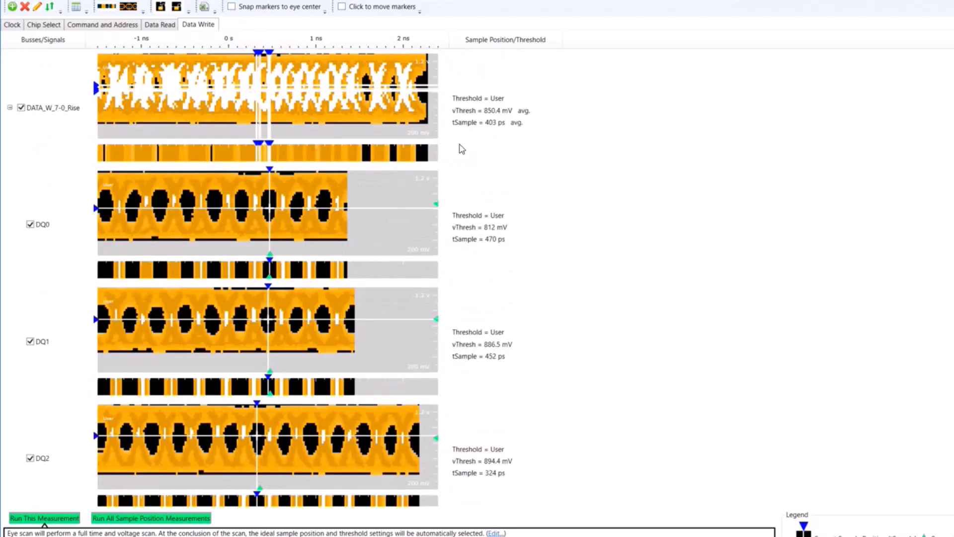
{"action": "right_click", "coordinate": [269, 89]}
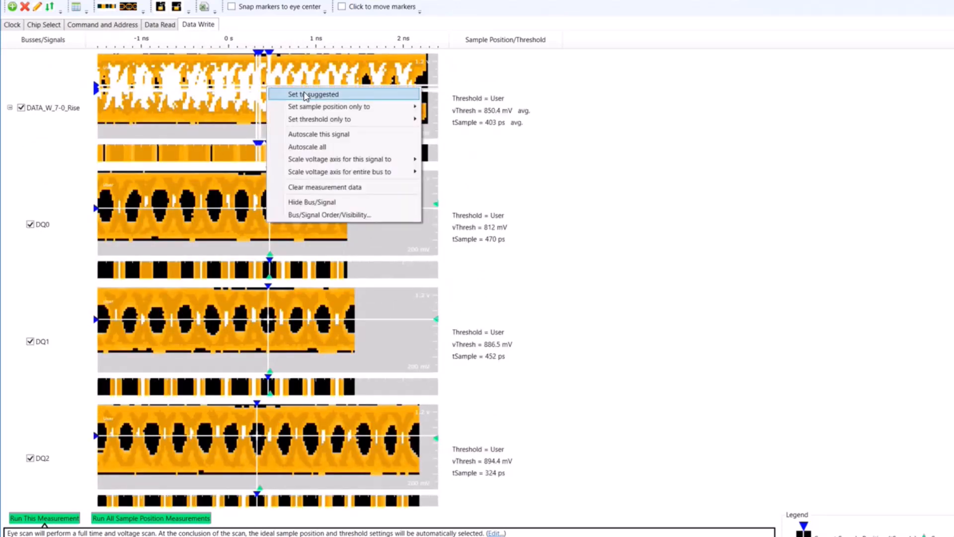
{"action": "left_click", "coordinate": [305, 94]}
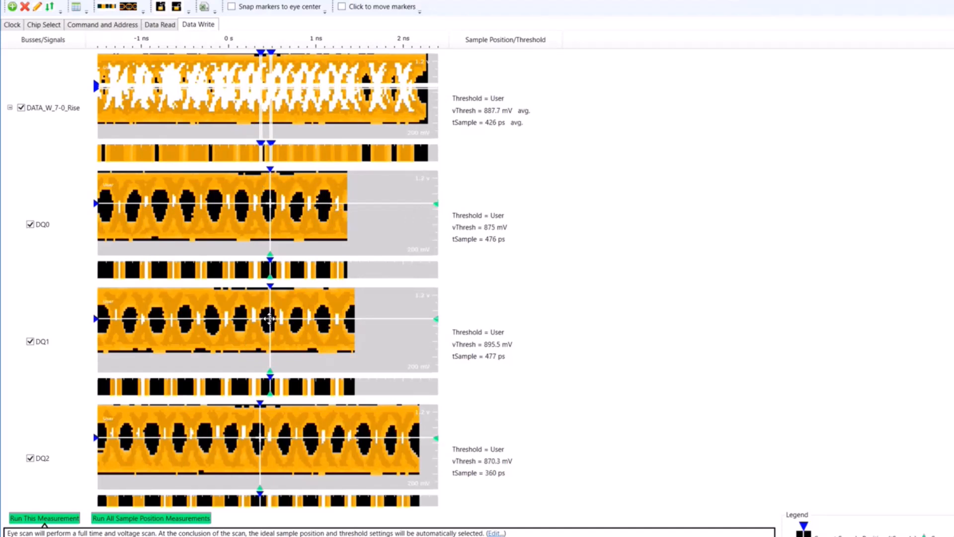
{"action": "left_click_drag", "start_coordinate": [270, 318], "coordinate": [268, 318]}
{"action": "left_click_drag", "start_coordinate": [260, 434], "coordinate": [259, 433]}
Step: Examine the marker placement in the eyes of the remaining rising-edge write signals and the first DATA_W_7-0_Fall signals
{"action": "scroll", "coordinate": [260, 433], "scroll_direction": "down", "scroll_amount": 5}
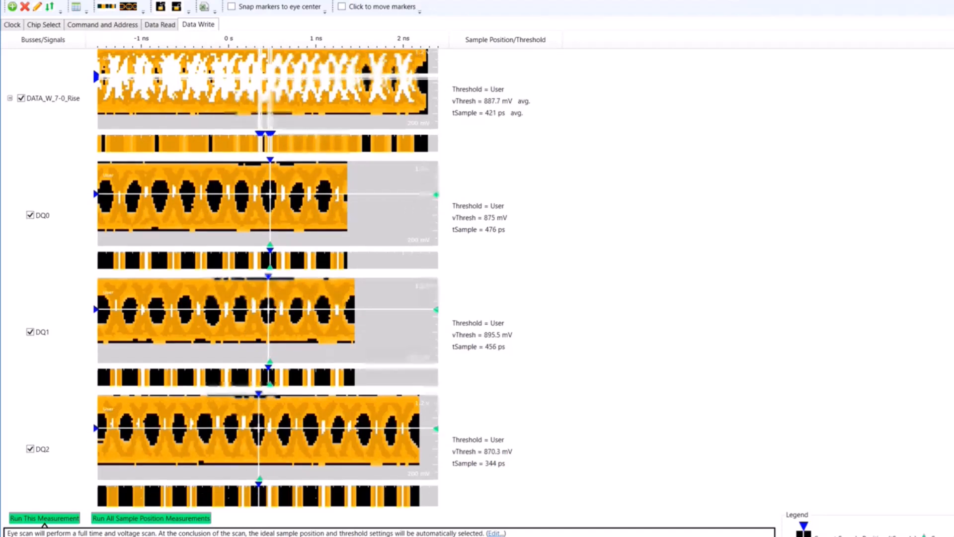
{"action": "scroll", "coordinate": [259, 434], "scroll_direction": "down", "scroll_amount": 2}
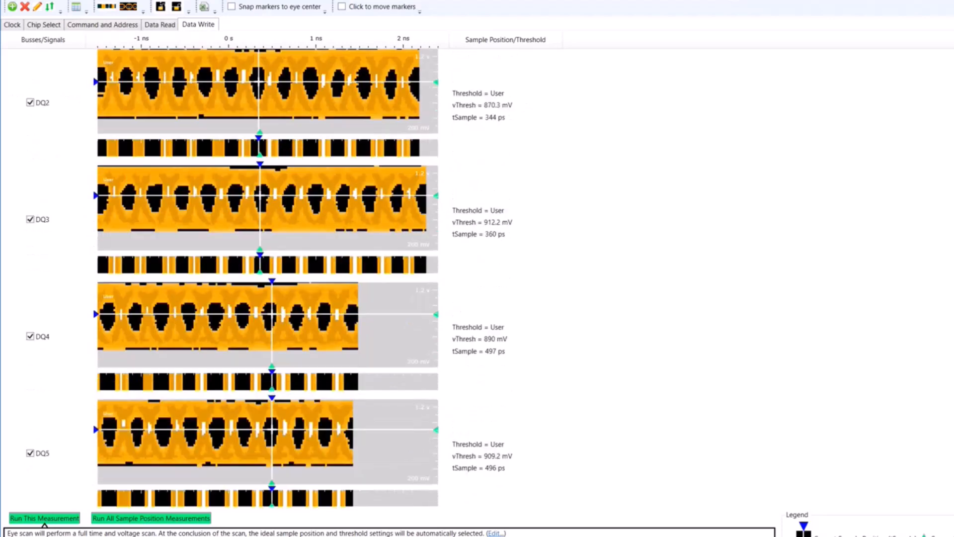
{"action": "scroll", "coordinate": [260, 433], "scroll_direction": "down", "scroll_amount": 2}
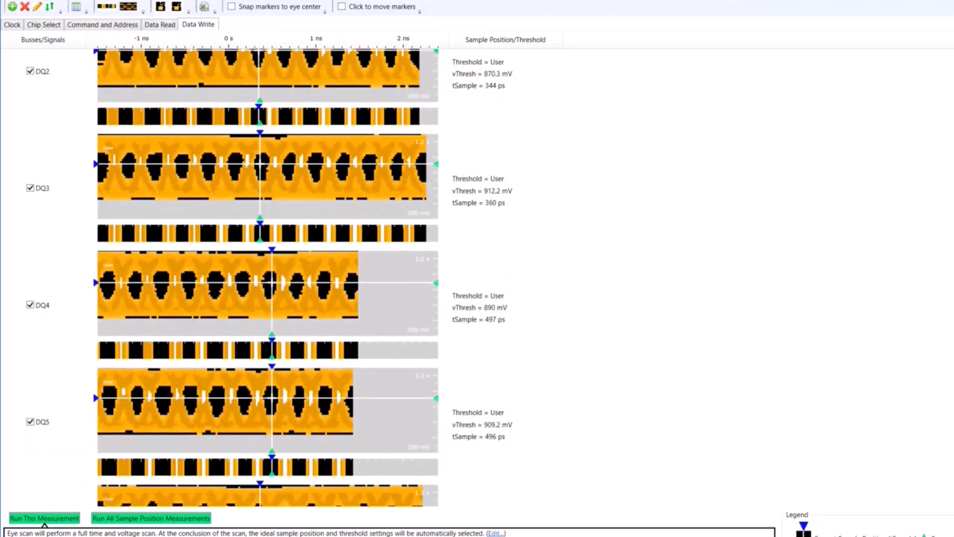
{"action": "scroll", "coordinate": [266, 277], "scroll_direction": "down", "scroll_amount": 3}
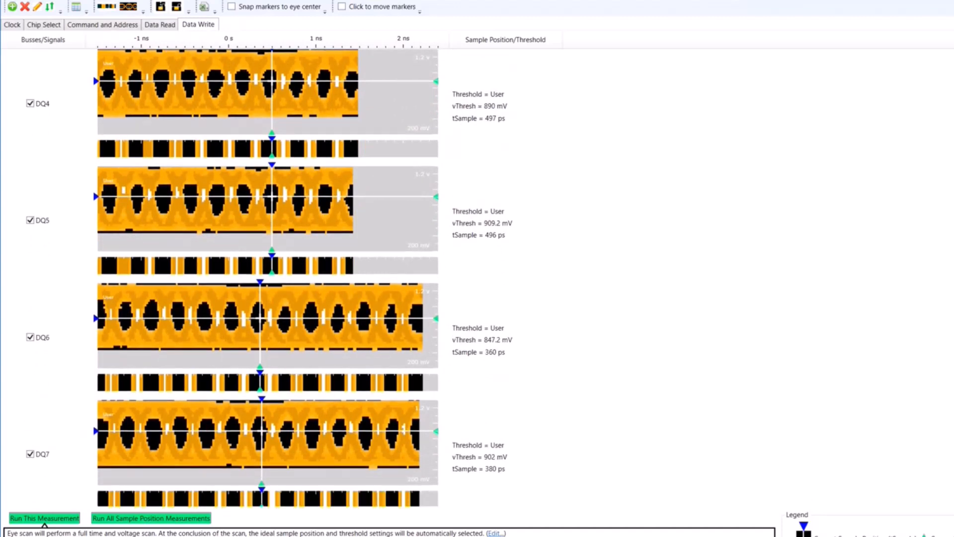
{"action": "scroll", "coordinate": [266, 278], "scroll_direction": "down", "scroll_amount": 2}
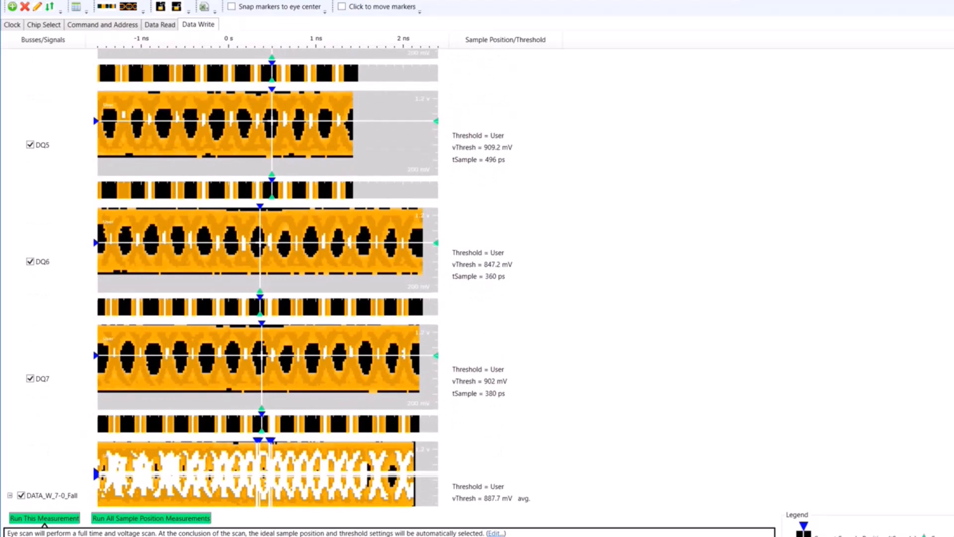
{"action": "scroll", "coordinate": [376, 302], "scroll_direction": "down", "scroll_amount": 1}
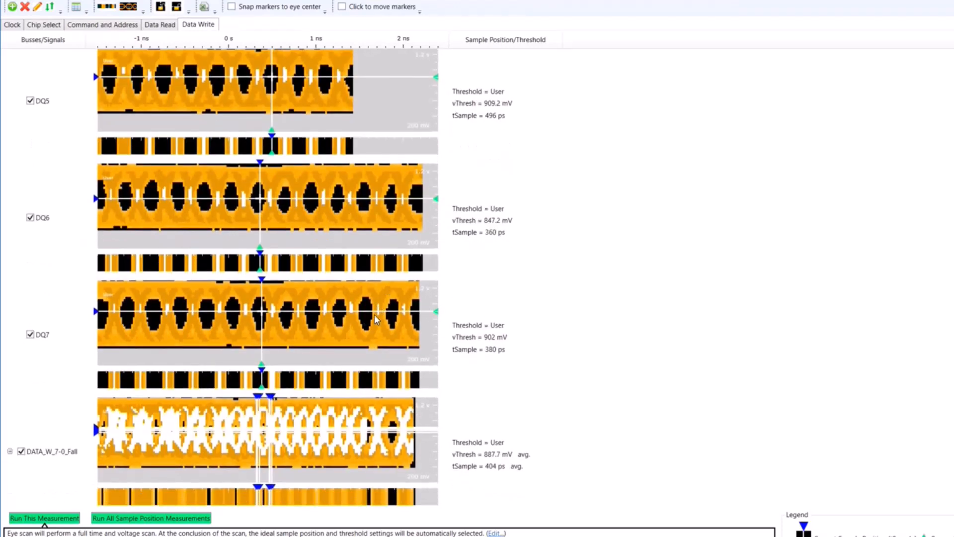
{"action": "scroll", "coordinate": [266, 278], "scroll_direction": "down", "scroll_amount": 2}
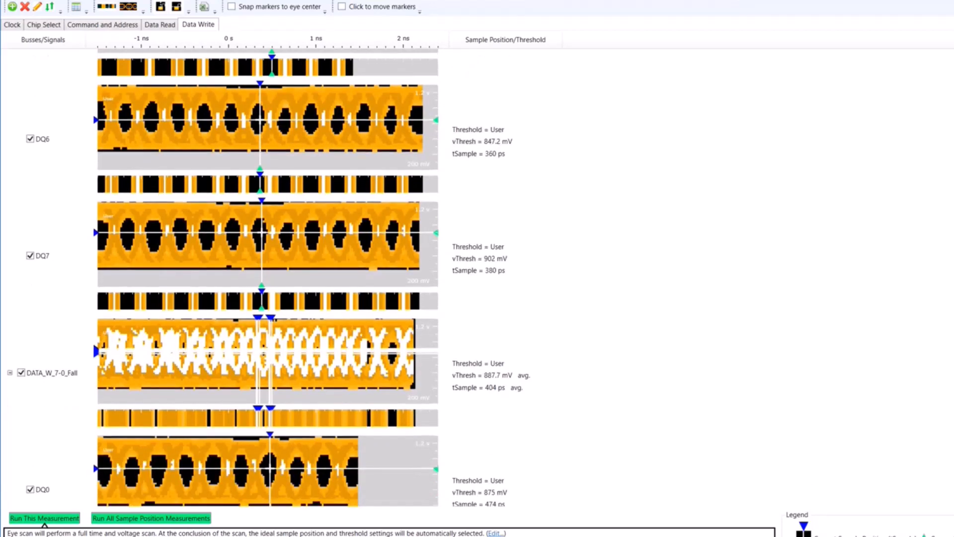
{"action": "scroll", "coordinate": [266, 277], "scroll_direction": "down", "scroll_amount": 4}
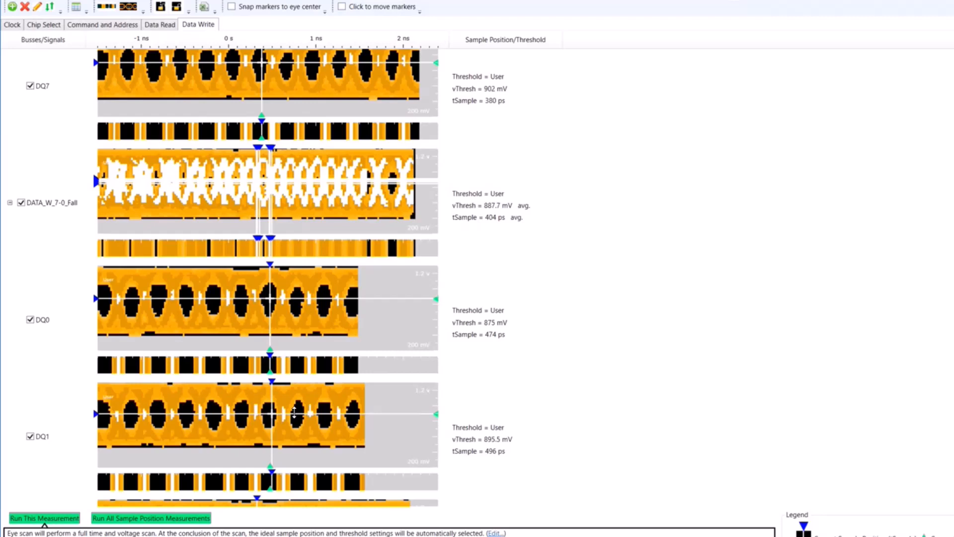
{"action": "scroll", "coordinate": [294, 411], "scroll_direction": "down", "scroll_amount": 1}
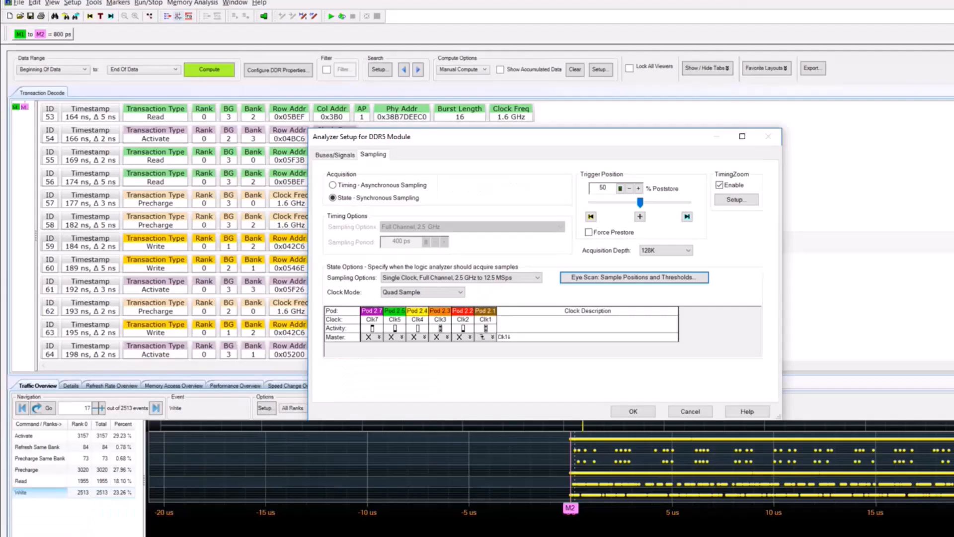
Step: Accept the analyzer's sampling setup and start a new acquisition, with the traffic overview fitted to the full capture
{"action": "left_click", "coordinate": [632, 411]}
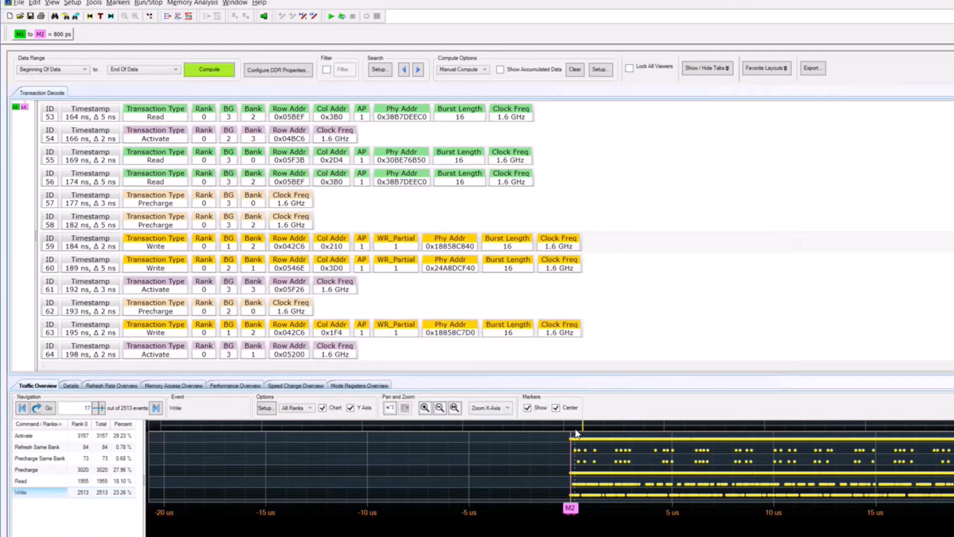
{"action": "left_click", "coordinate": [454, 407]}
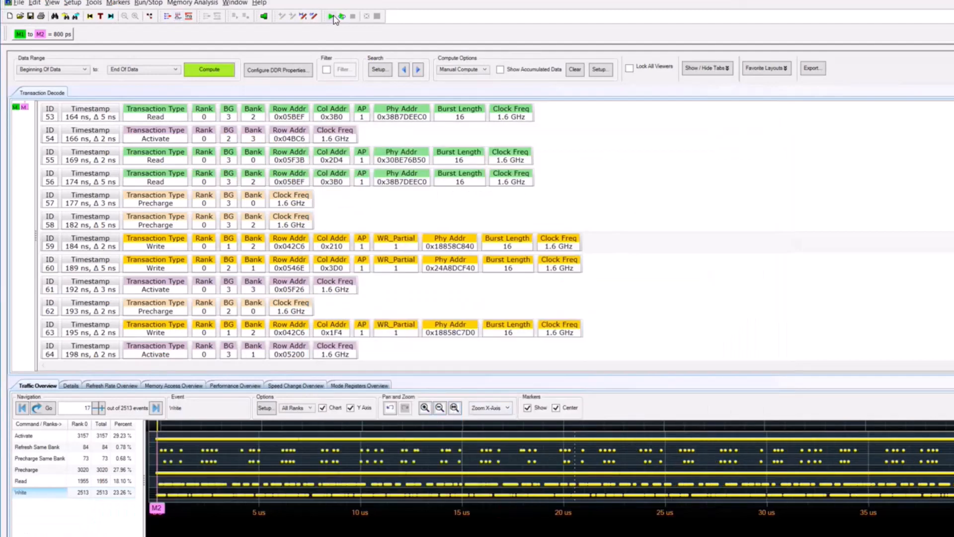
{"action": "left_click", "coordinate": [332, 17]}
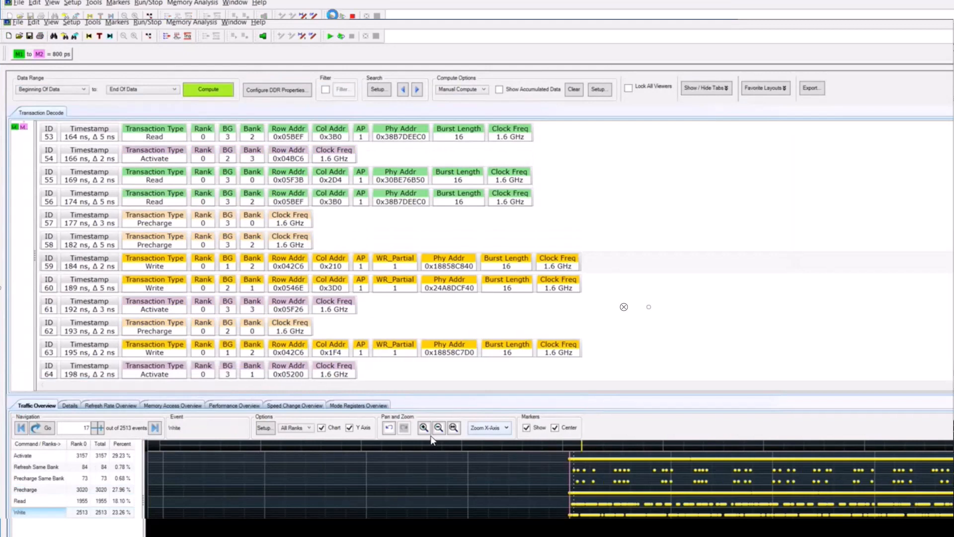